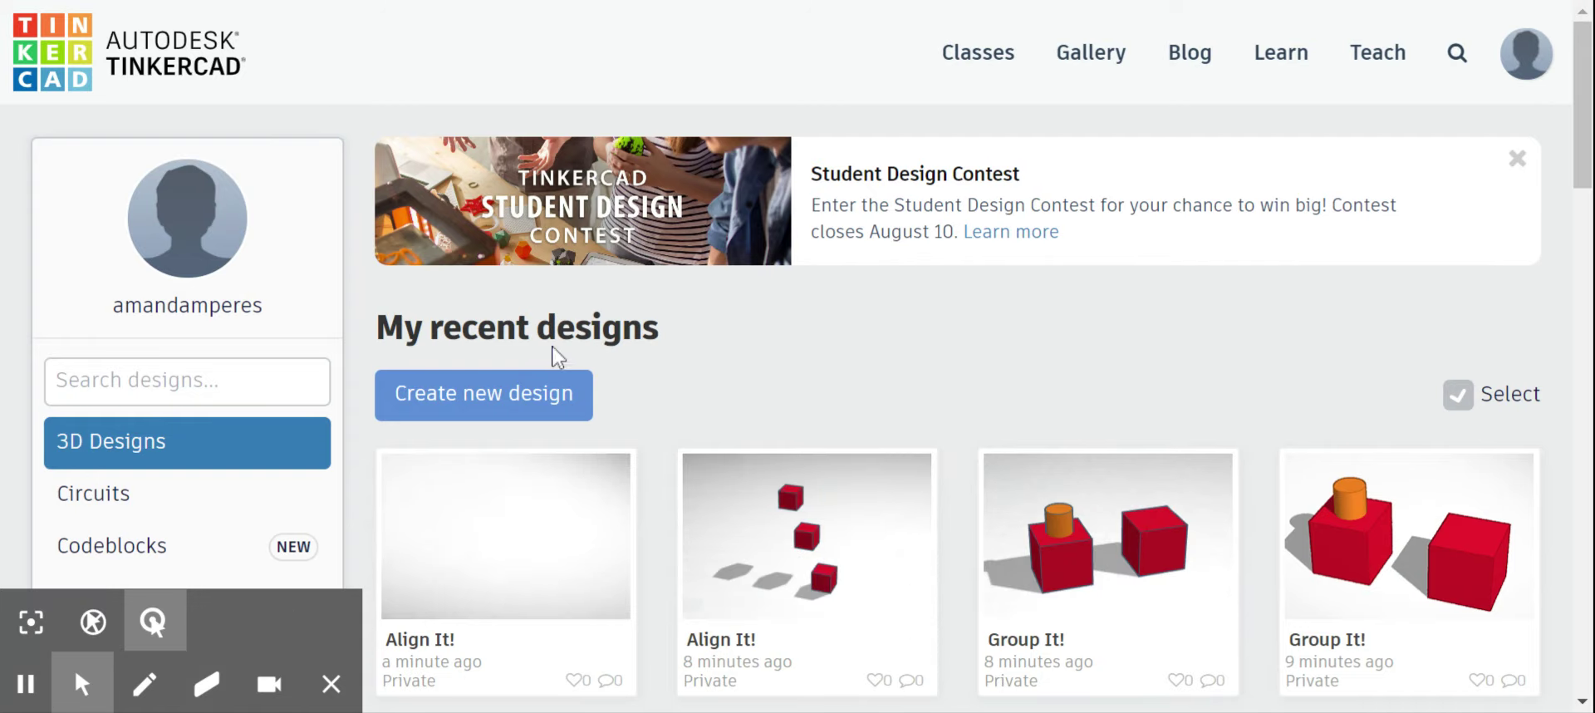
- Go to Learn > Starters, show all starters, and scroll to the Group It! card
left_click(1285, 56)
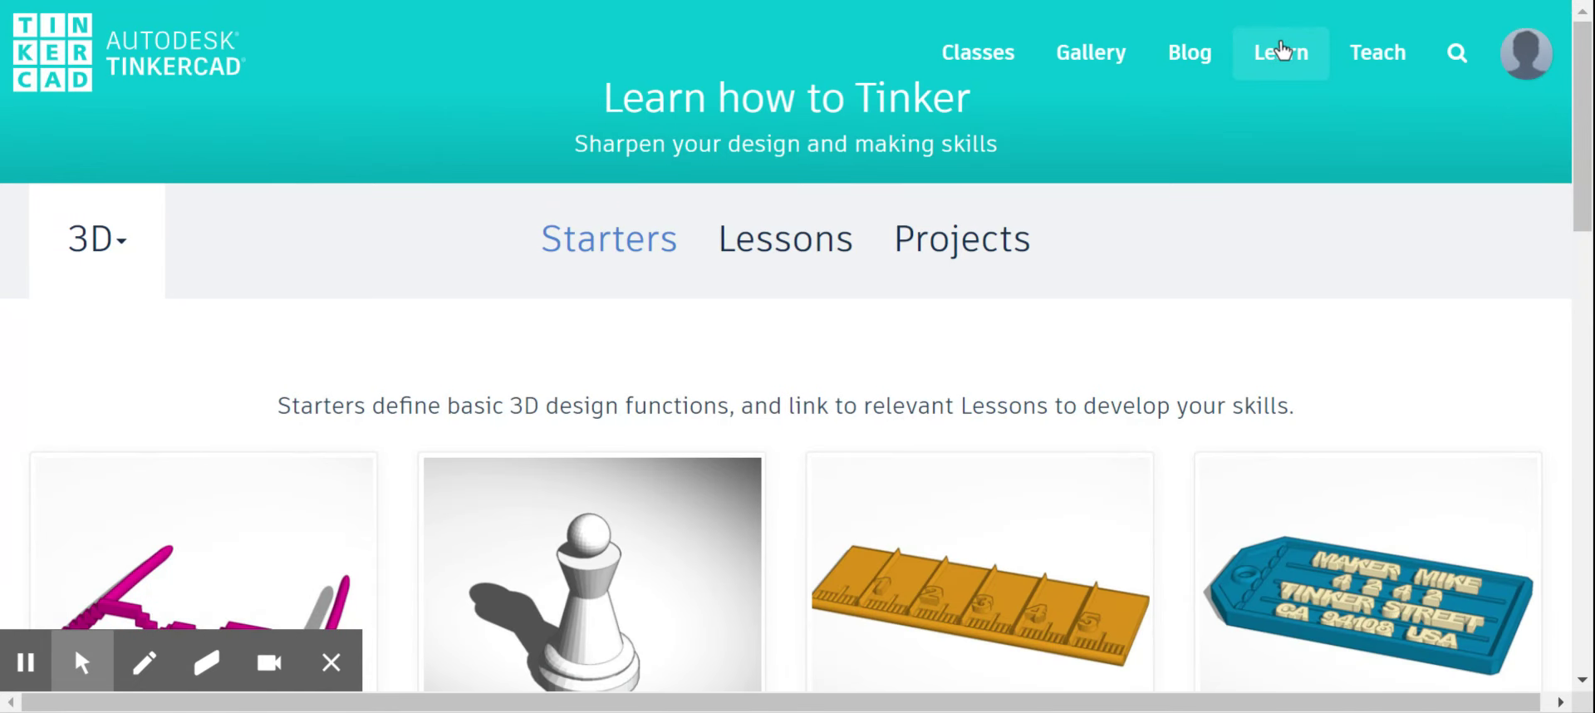
left_click(594, 262)
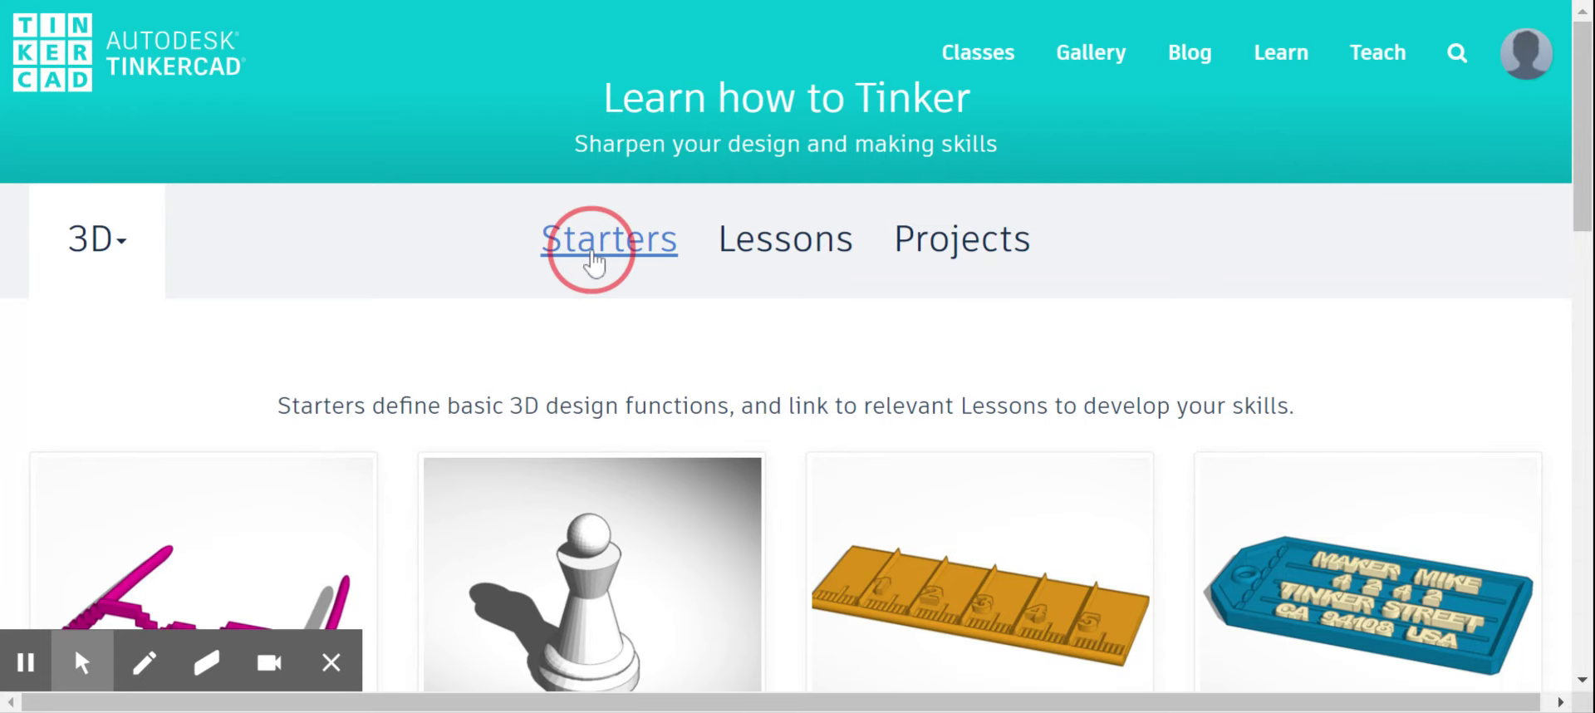
scroll(595, 267, "down", 6)
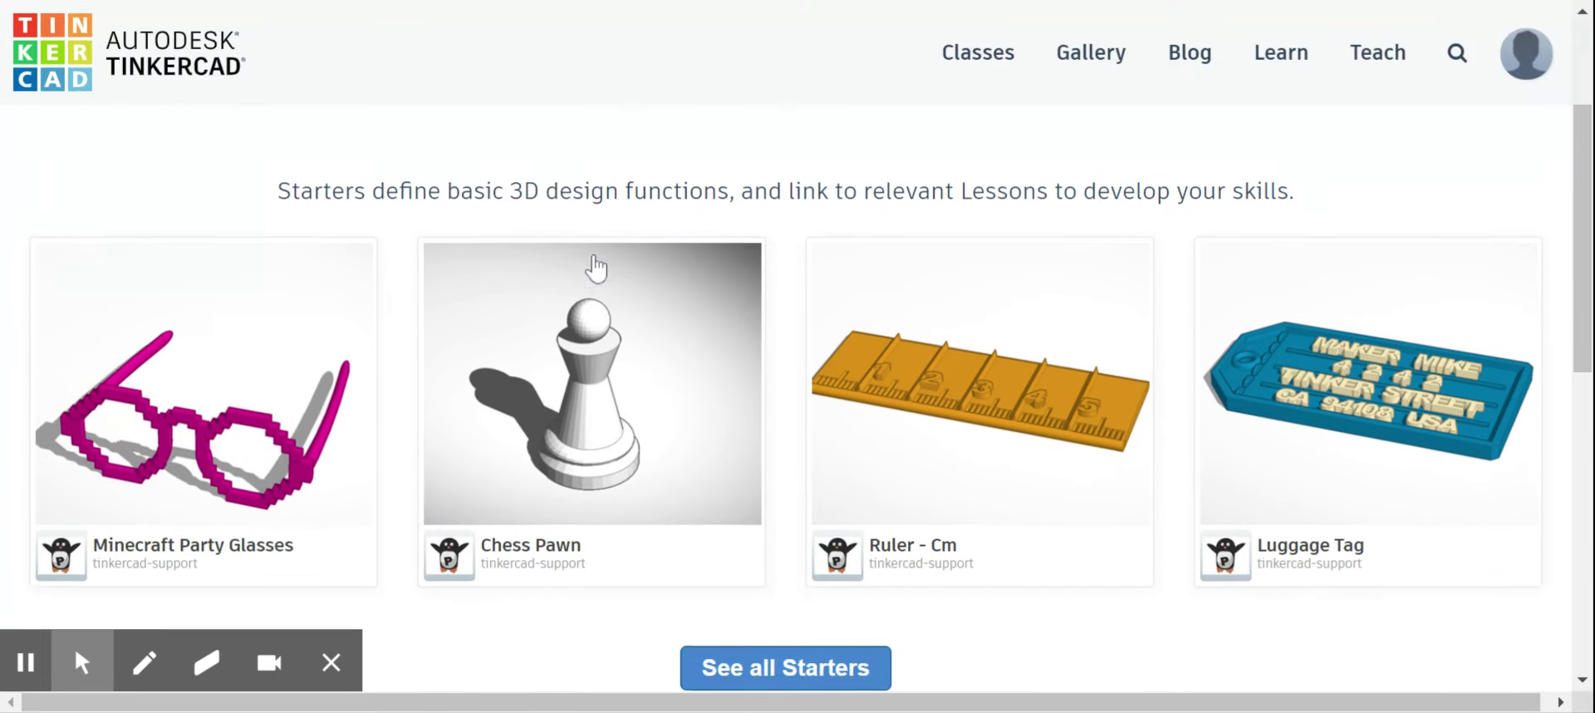
left_click(784, 369)
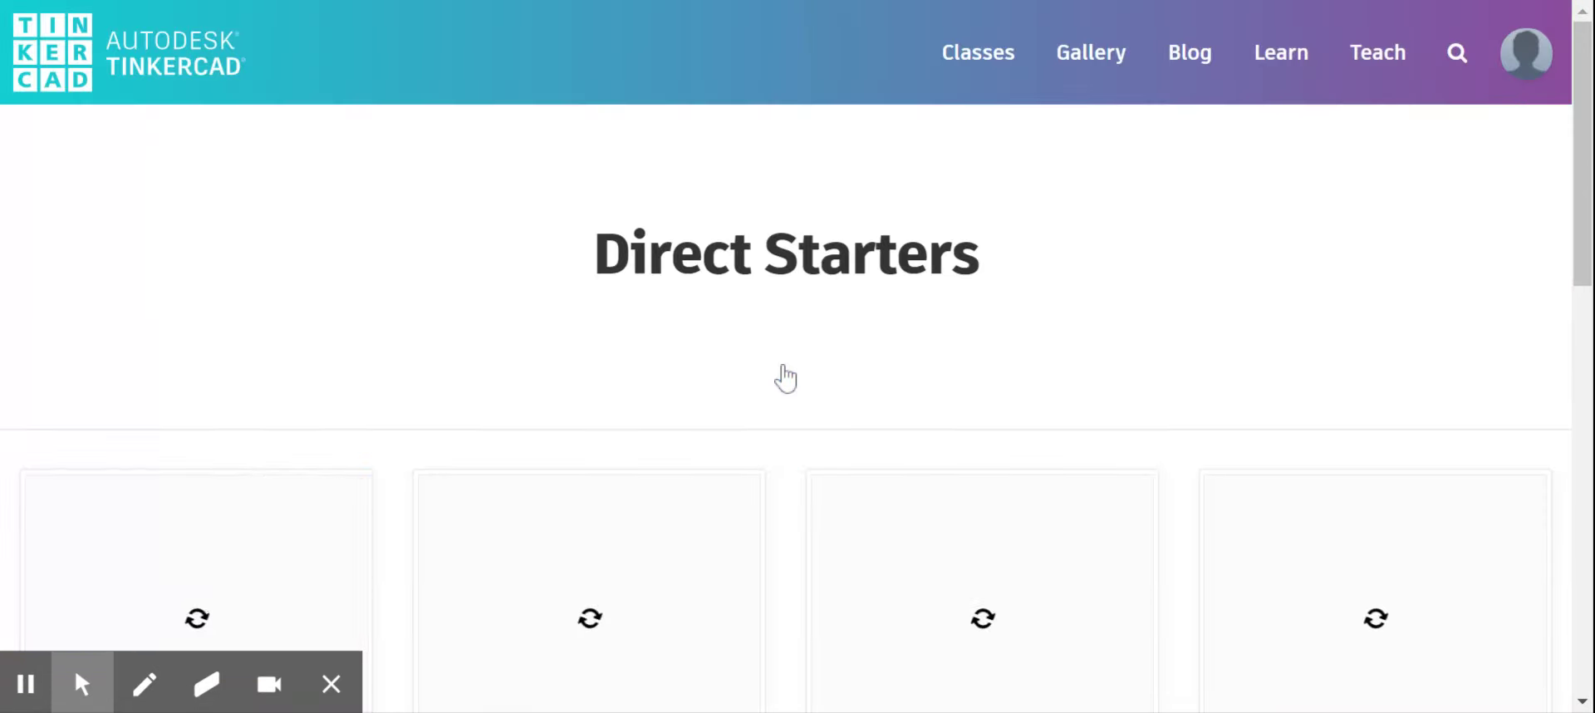
scroll(784, 378, "down", 2)
scroll(781, 373, "down", 1)
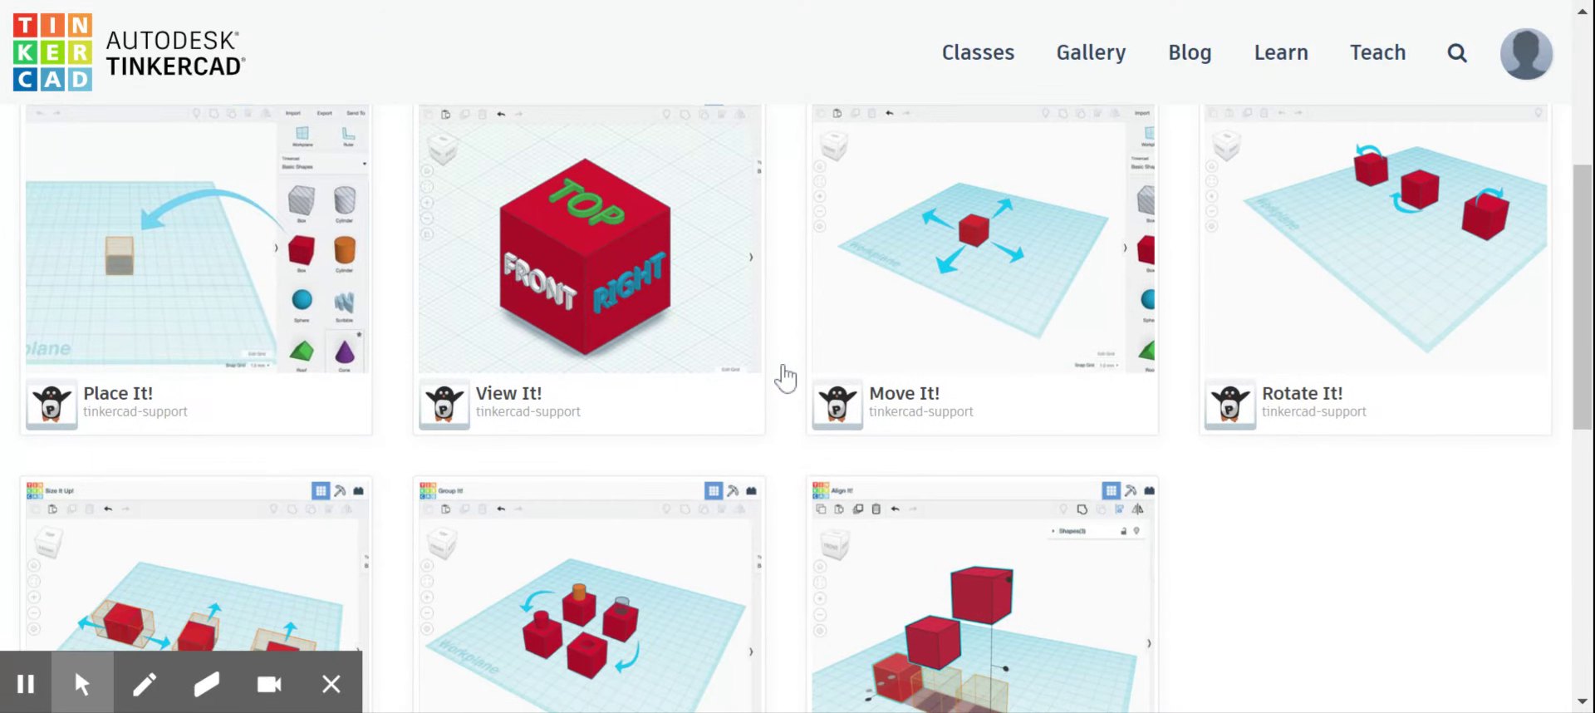
scroll(781, 373, "down", 1)
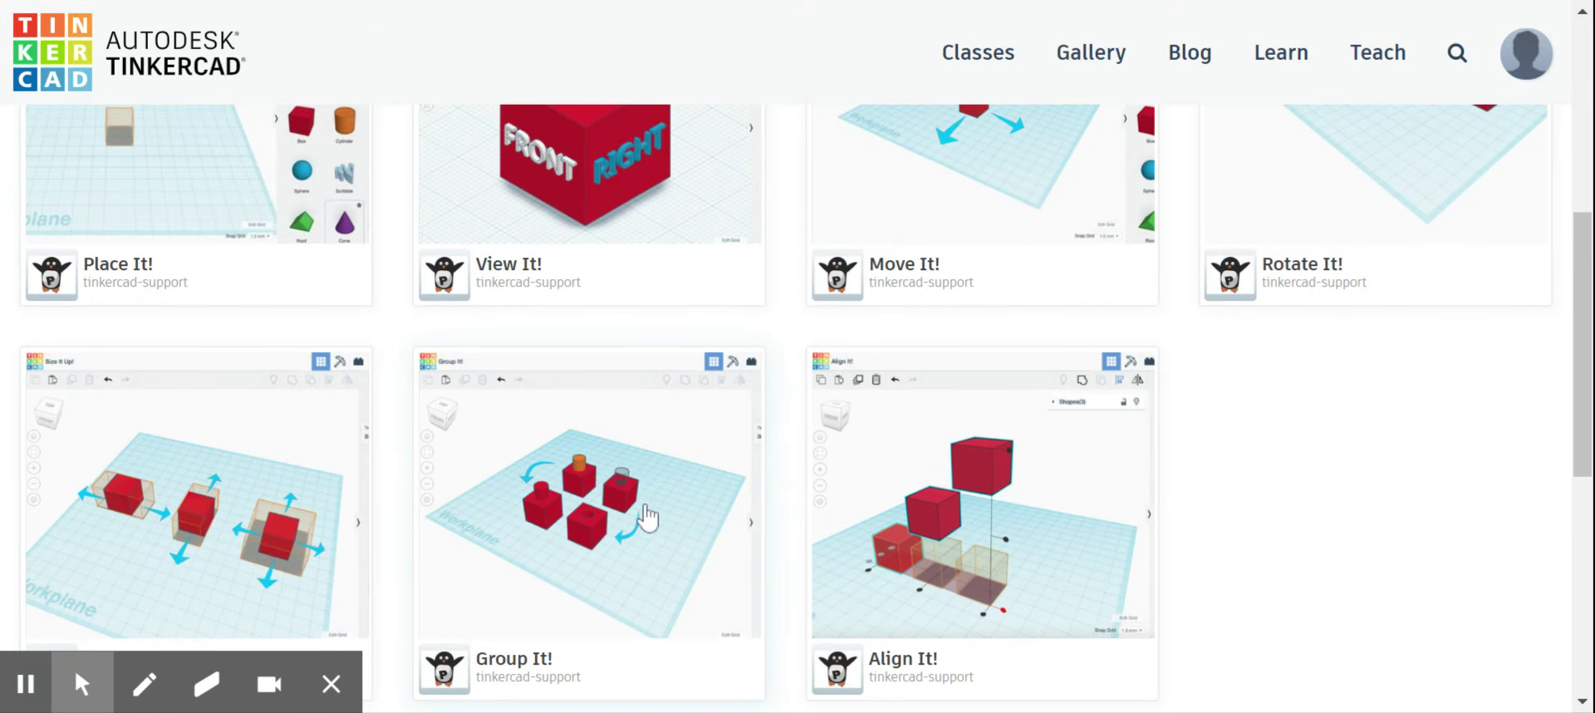
scroll(648, 517, "down", 2)
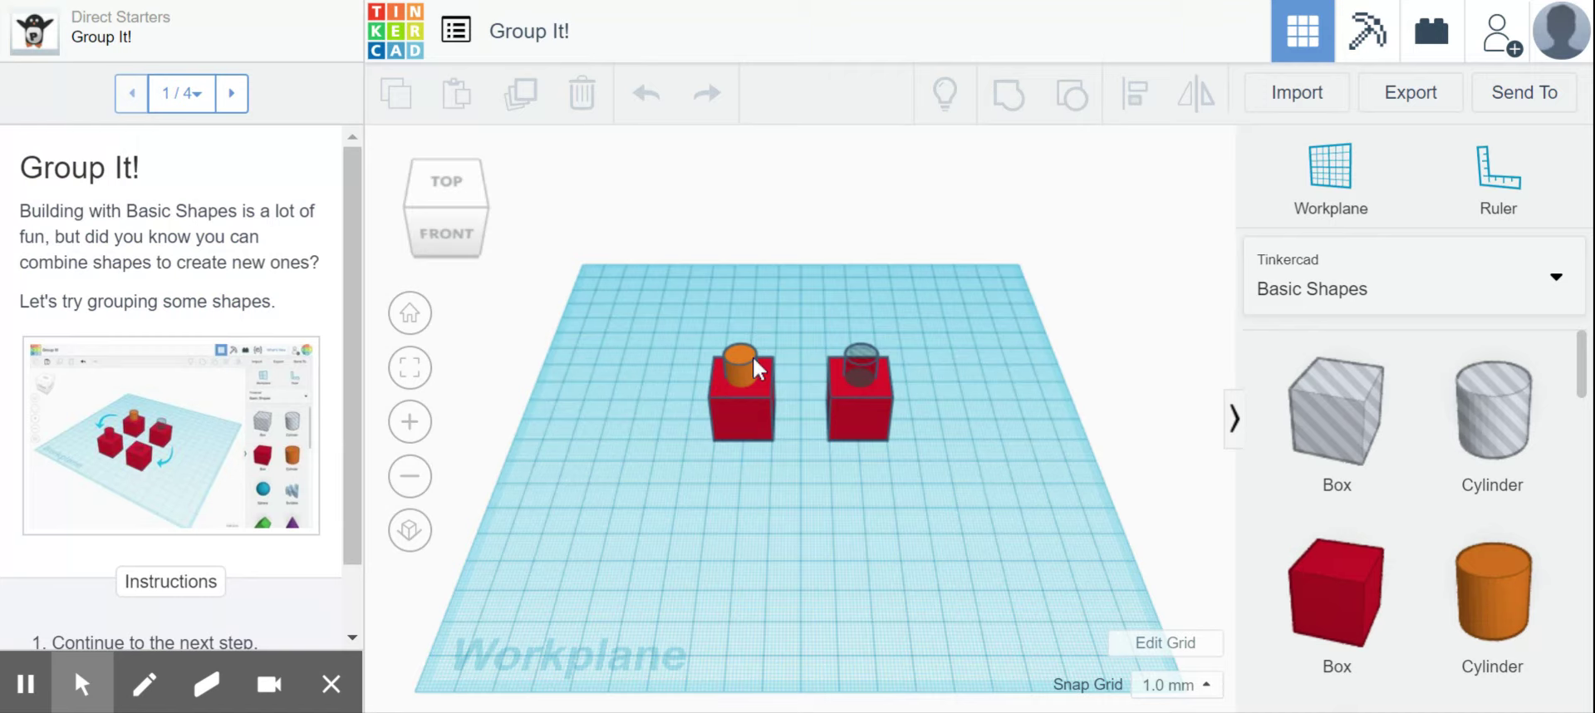
- Inspect the hole cylinder and left red box, nudging the box back under its cylinder
left_click(860, 373)
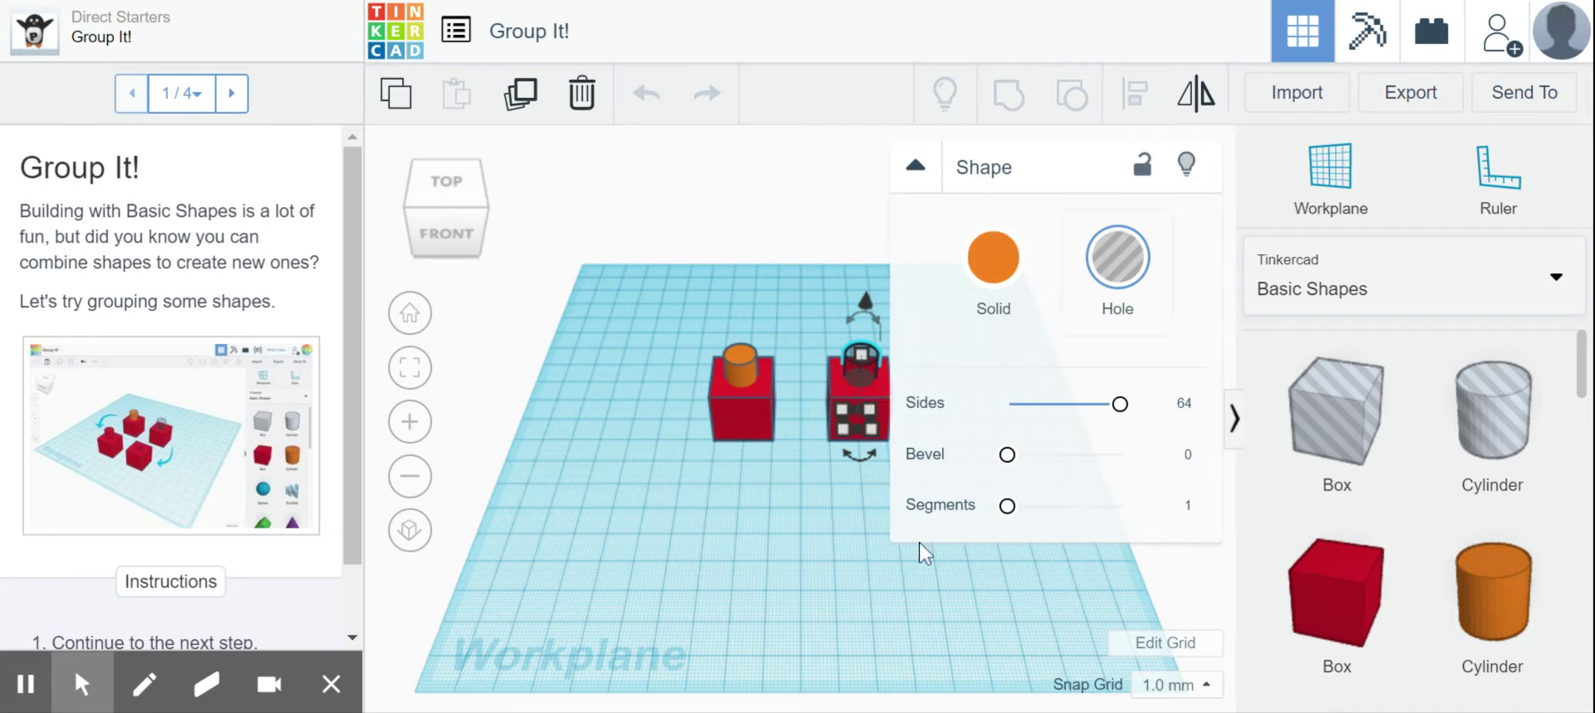
left_click(839, 566)
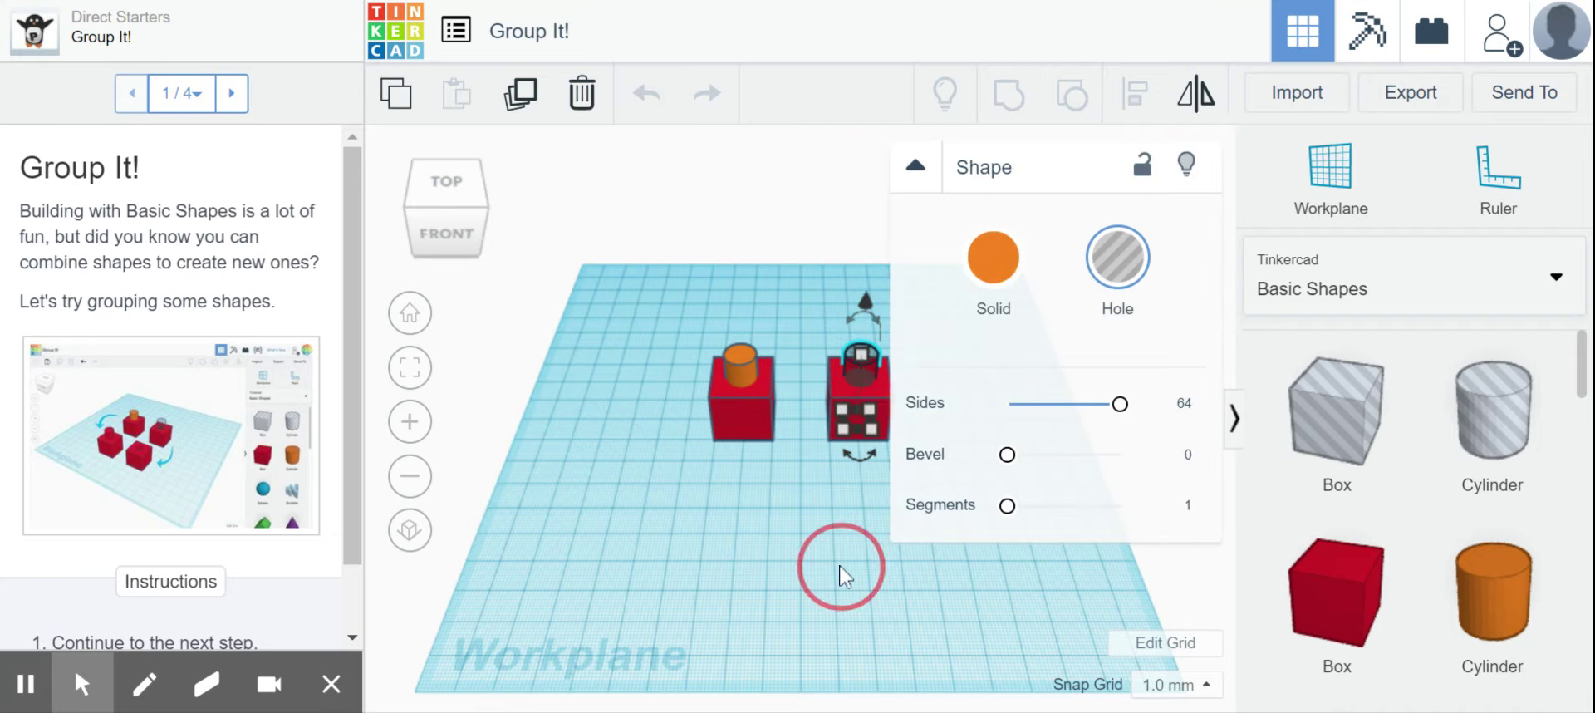
left_click(734, 423)
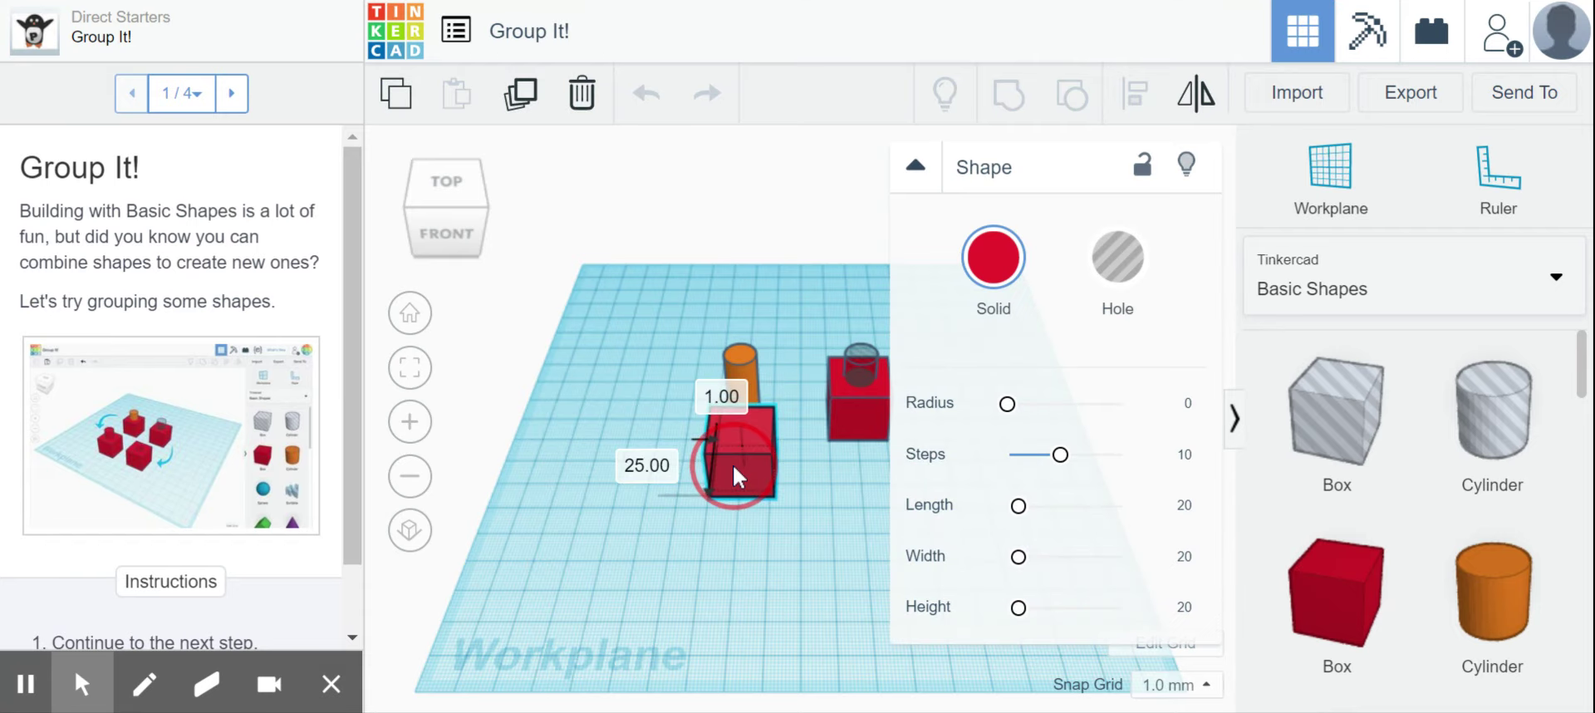
left_click_drag(736, 424, 731, 406)
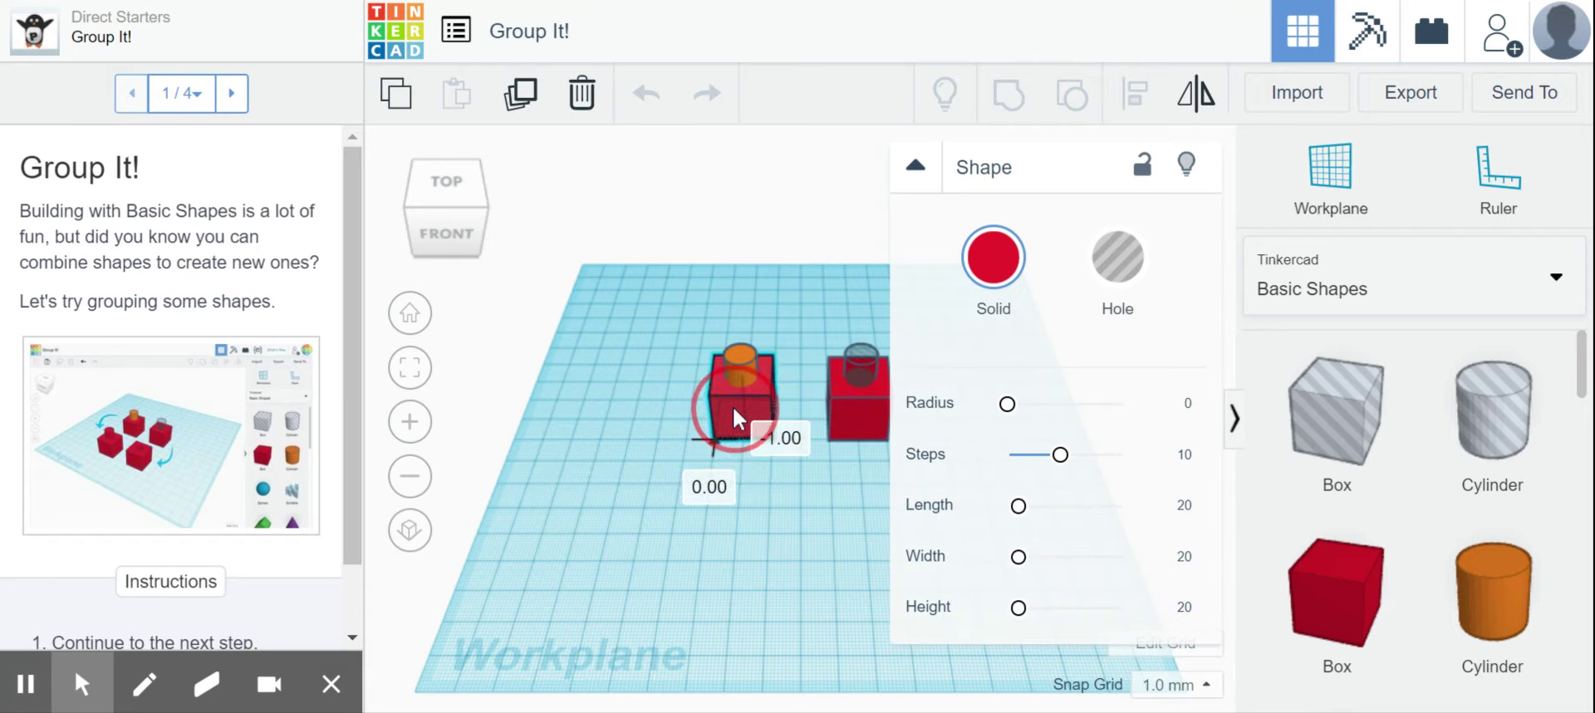
left_click(849, 495)
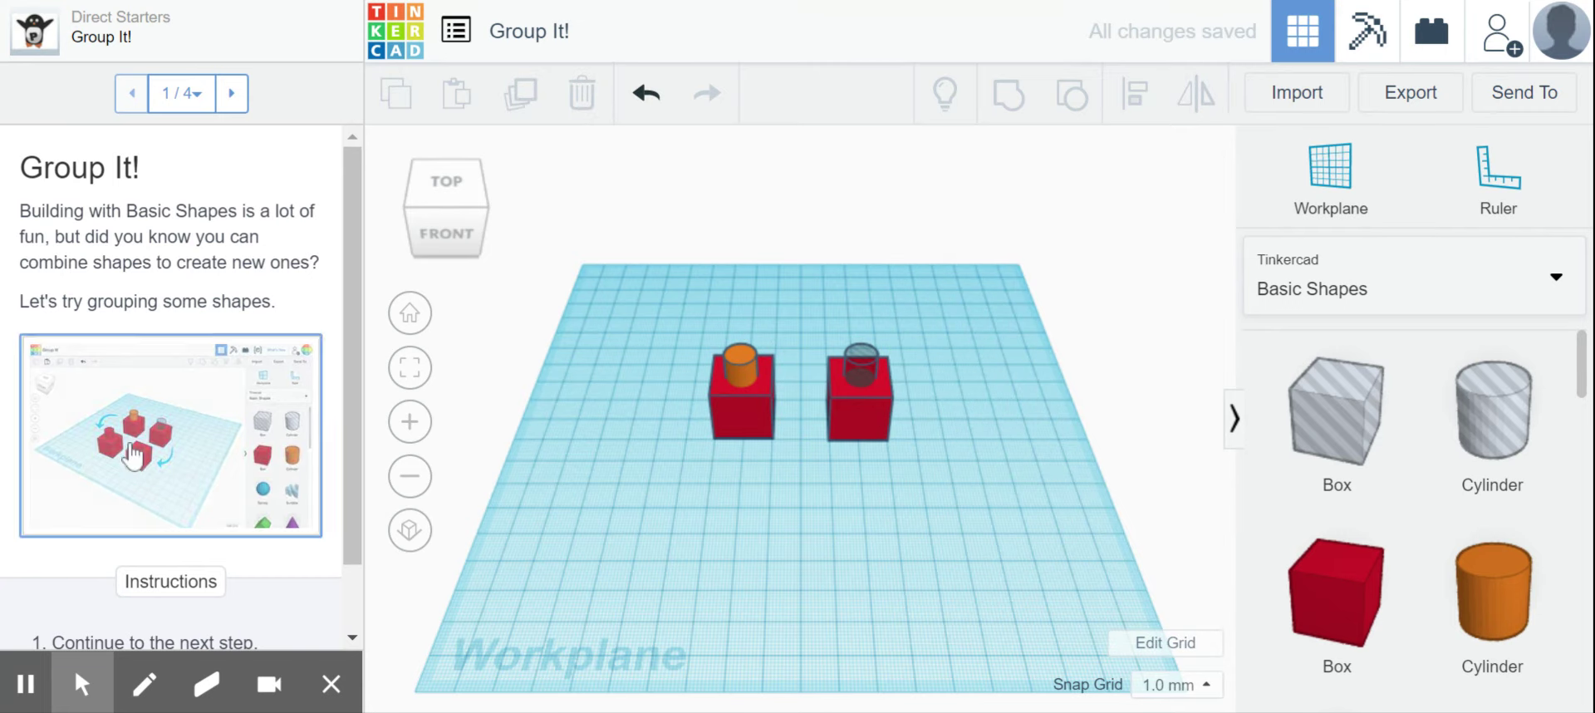
- Advance the tutorial to step 2 and read its instructions
left_click(231, 92)
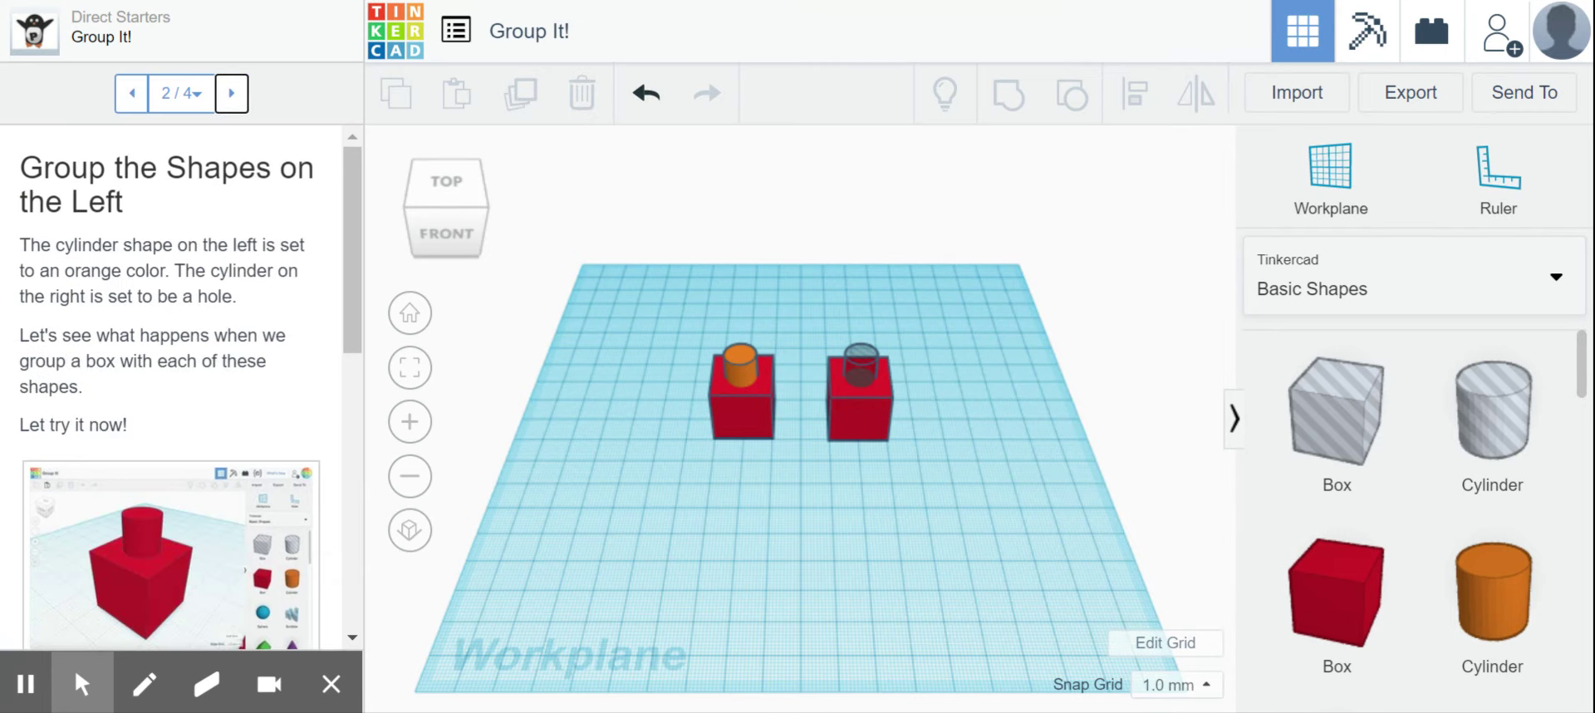
scroll(199, 308, "down", 1)
scroll(145, 264, "up", 2)
scroll(216, 407, "down", 3)
scroll(217, 407, "down", 1)
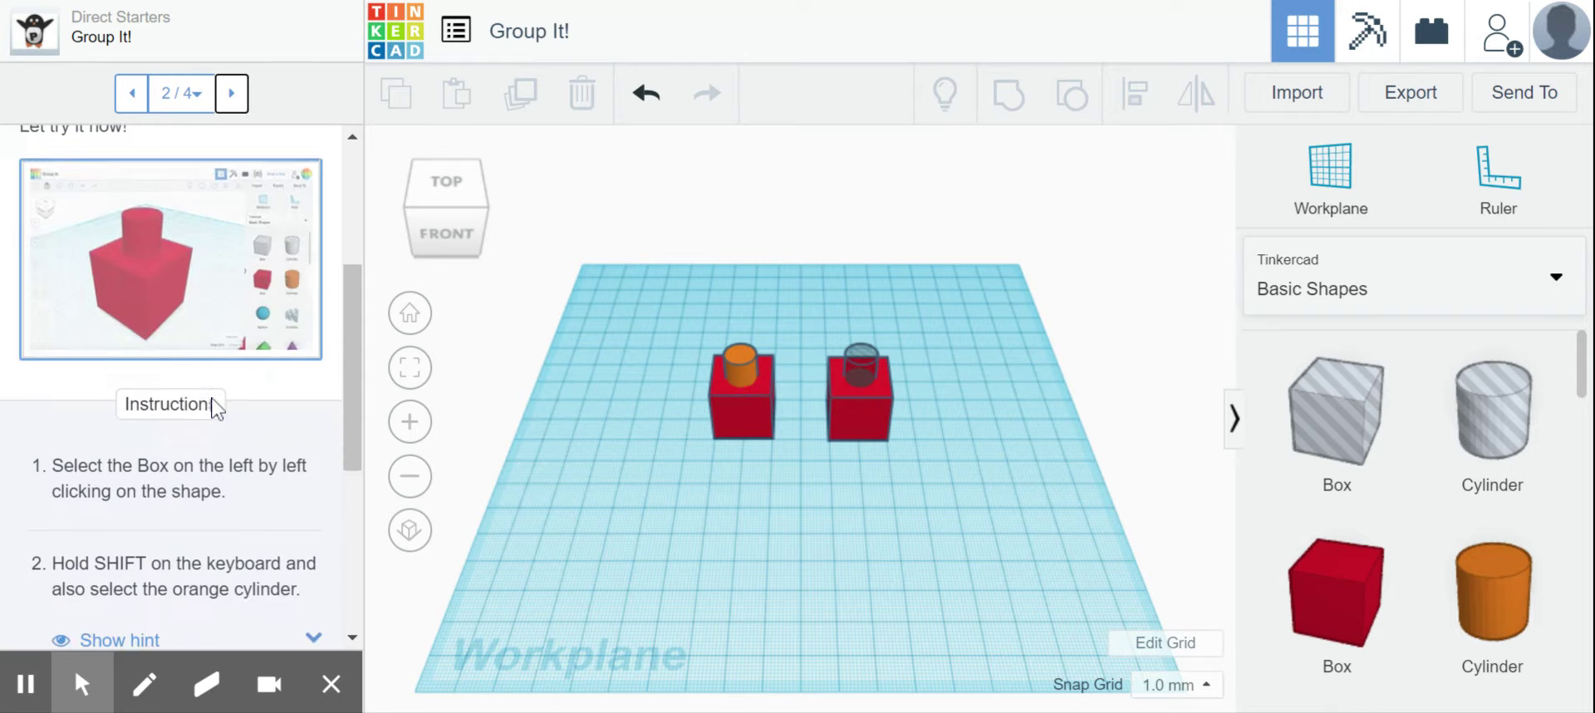
scroll(214, 403, "down", 3)
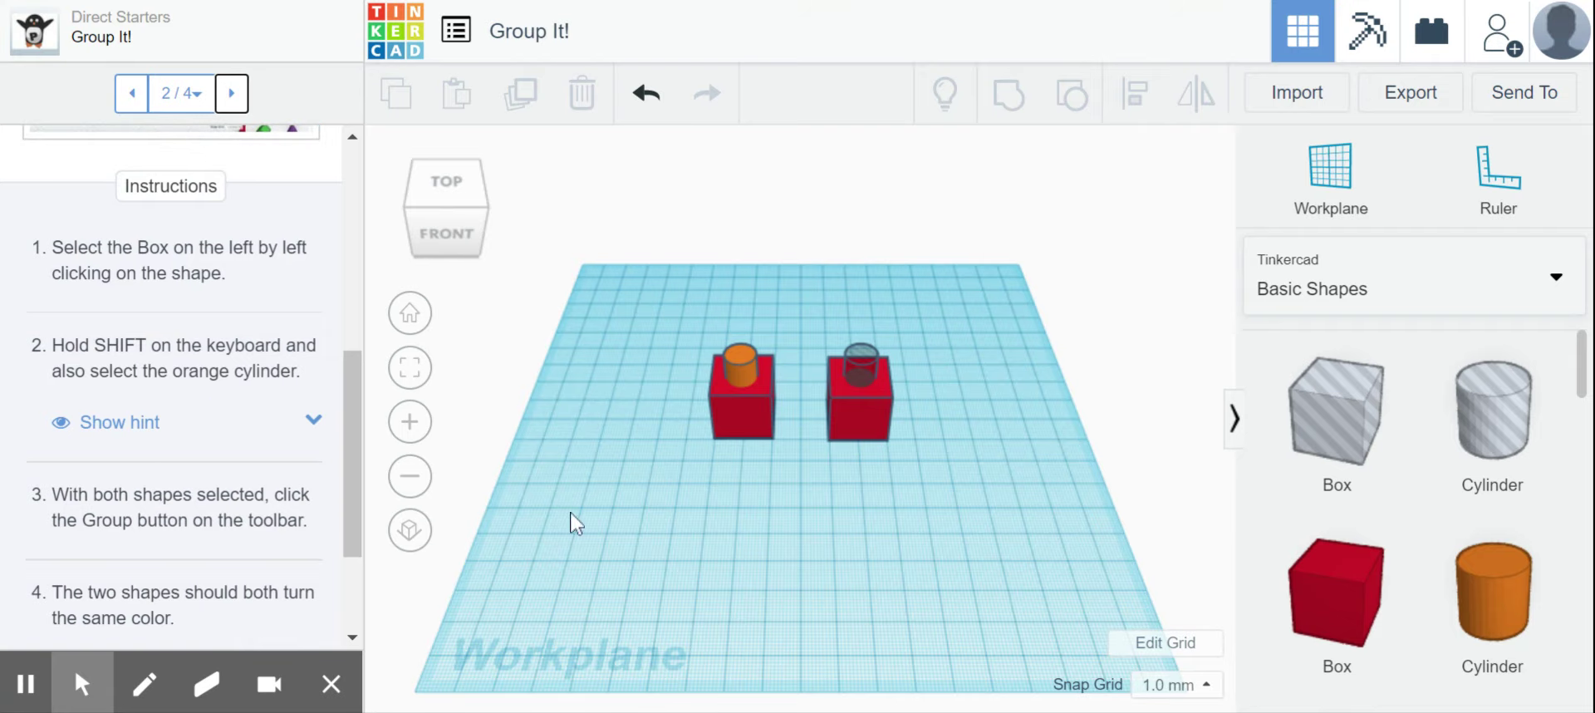
- Group the left red box with the orange cylinder, then check the right box
left_click(728, 404)
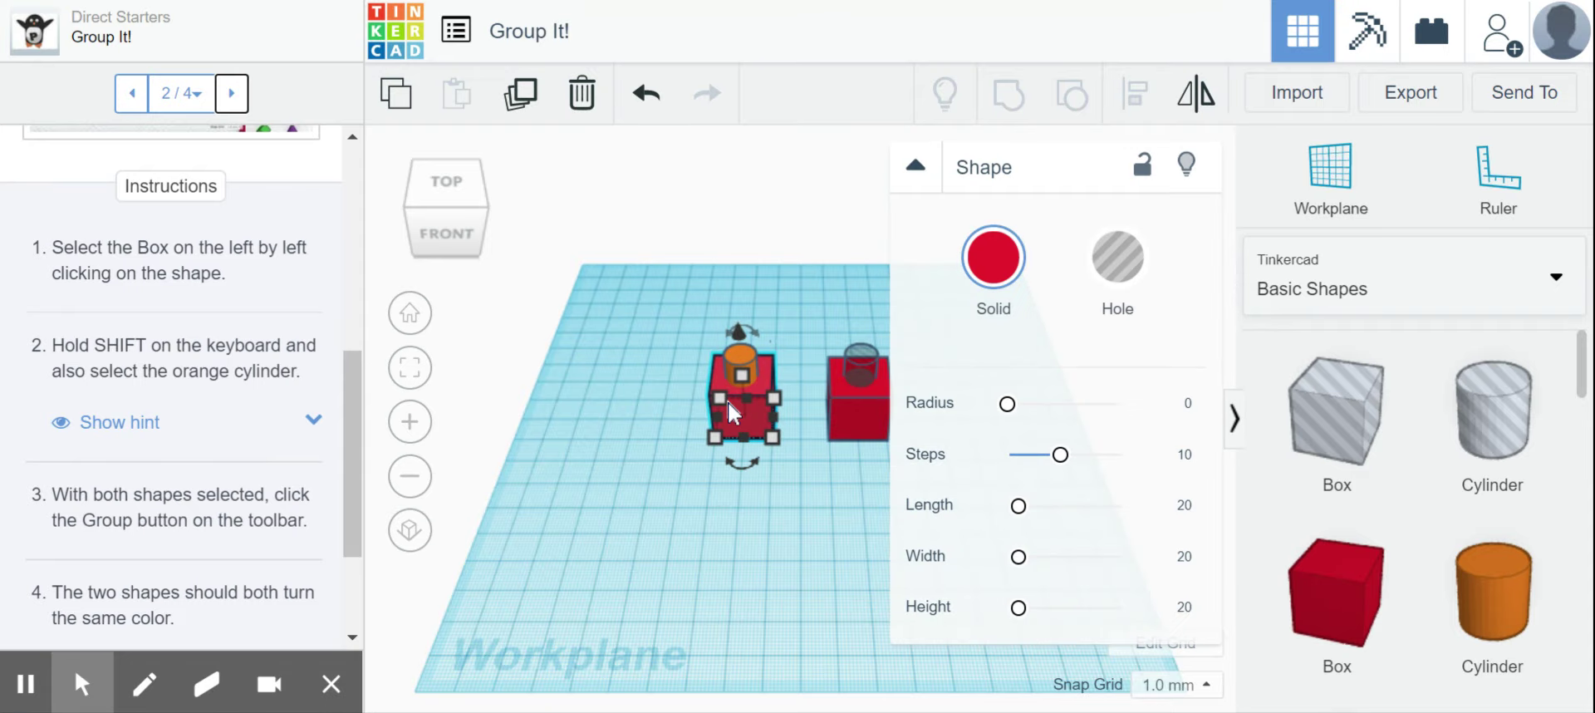
left_click(746, 354, "shift")
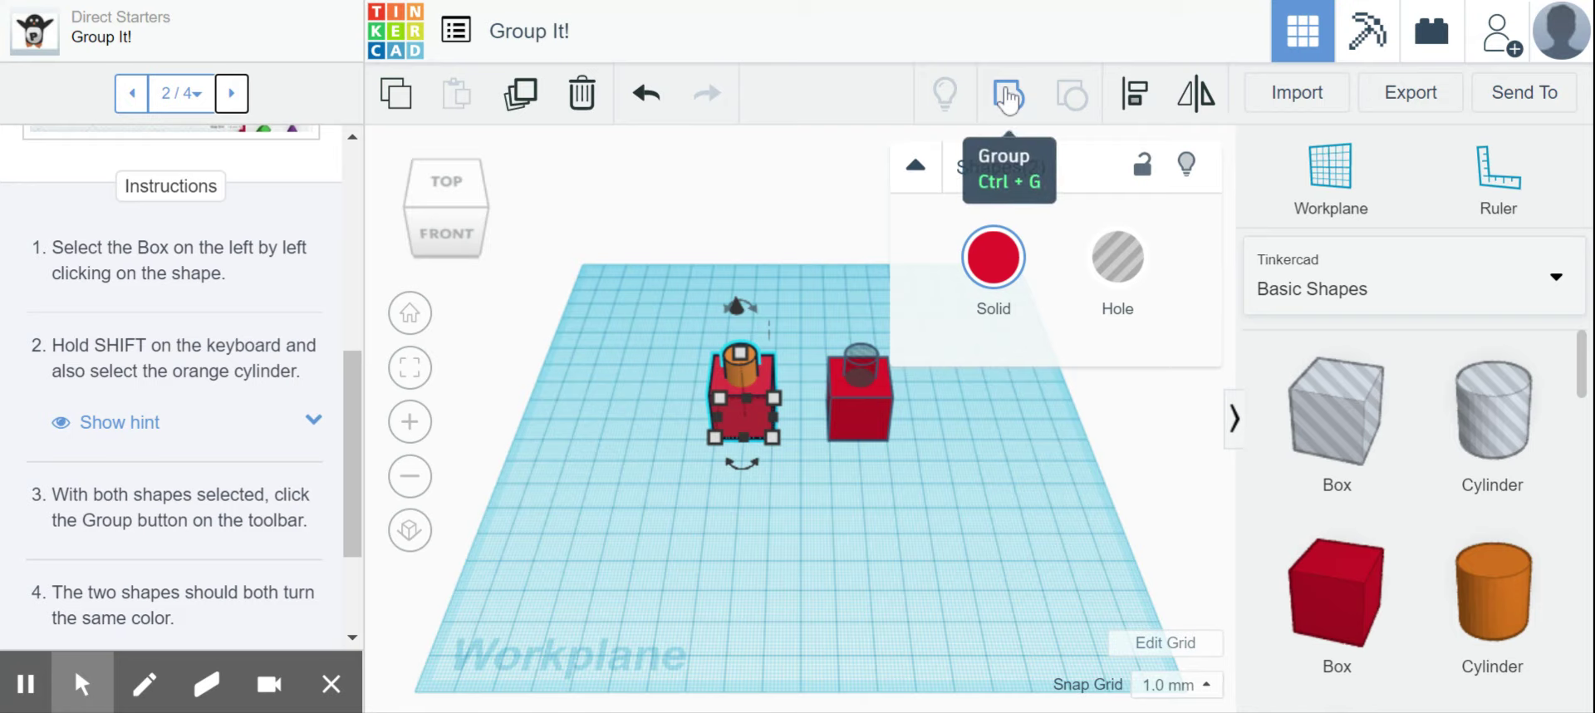
left_click(1008, 98)
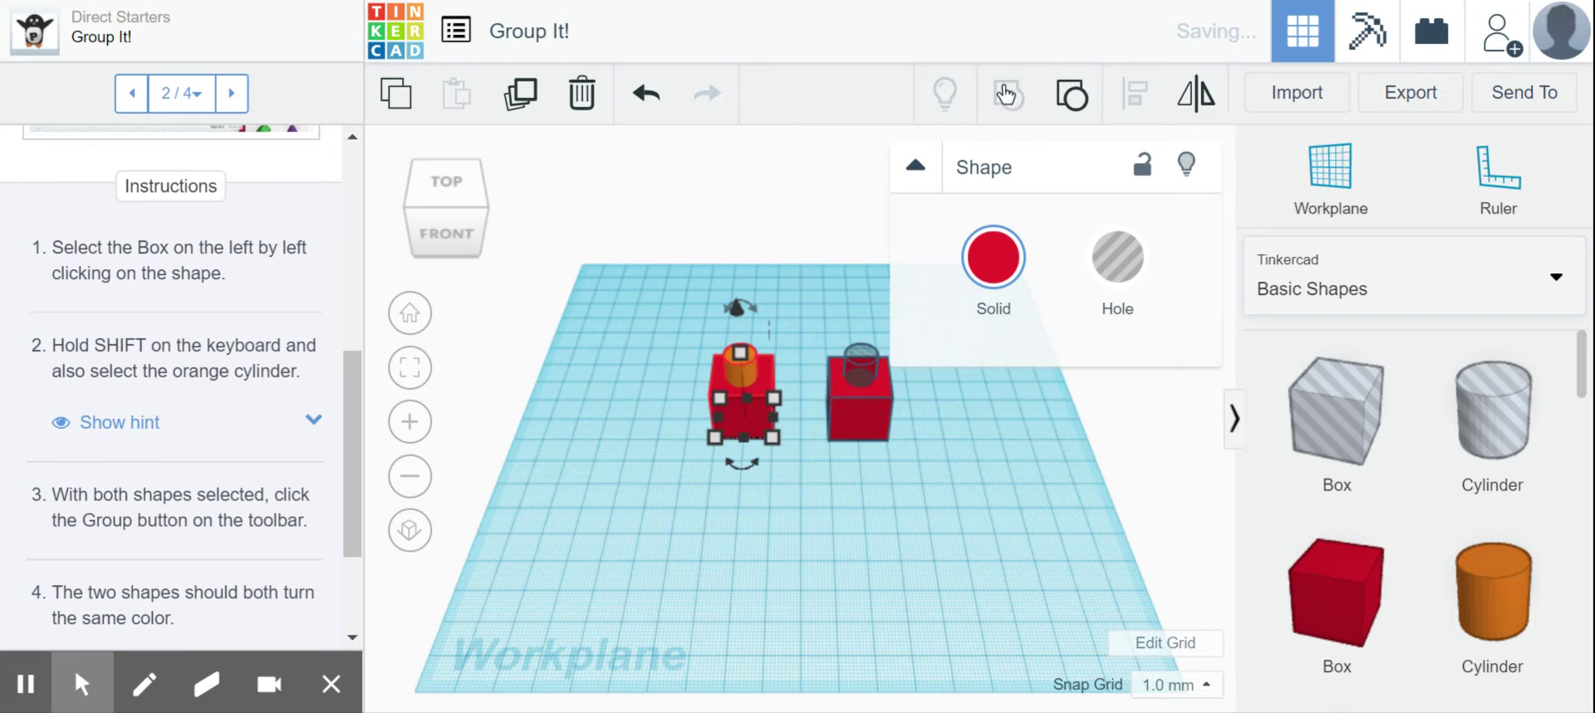
left_click(813, 577)
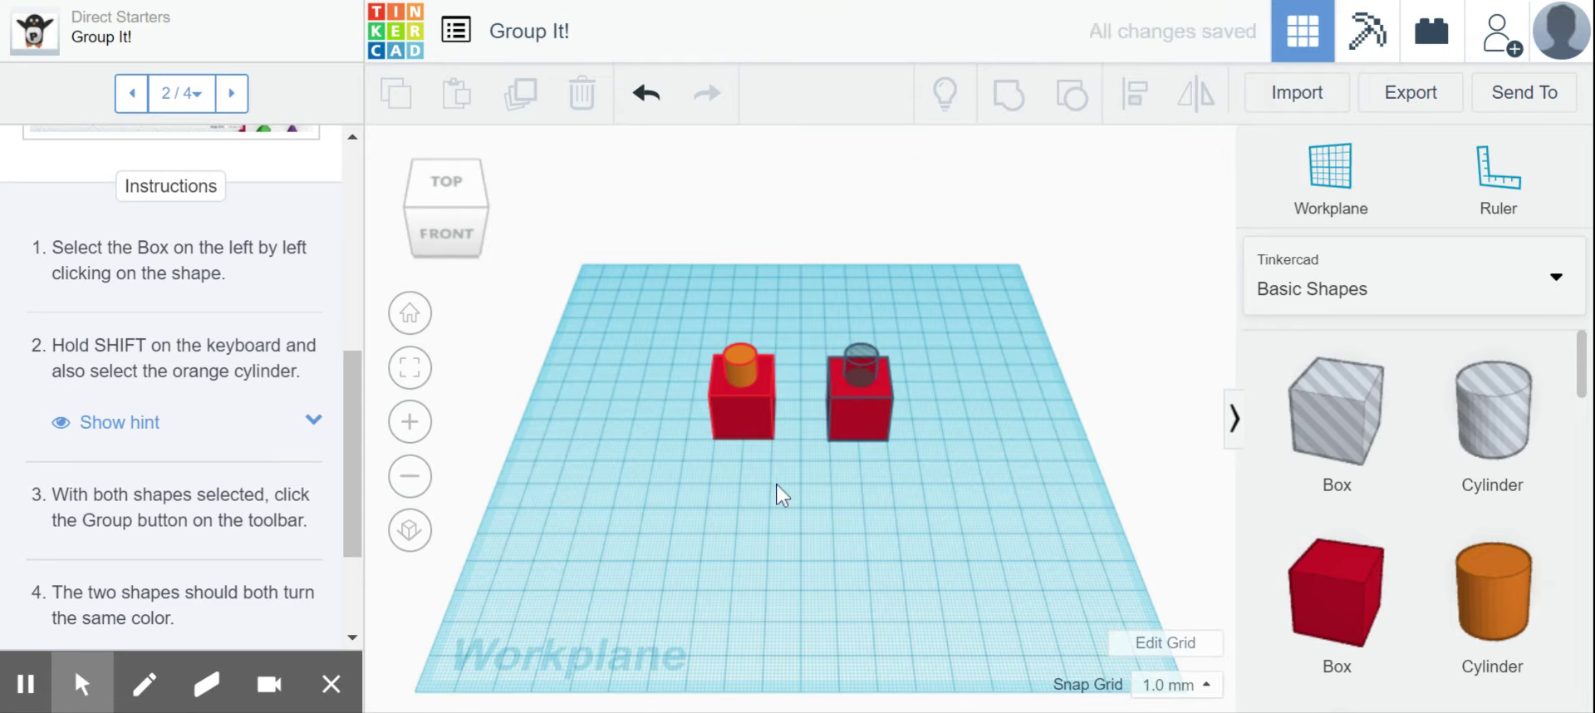
left_click(845, 411)
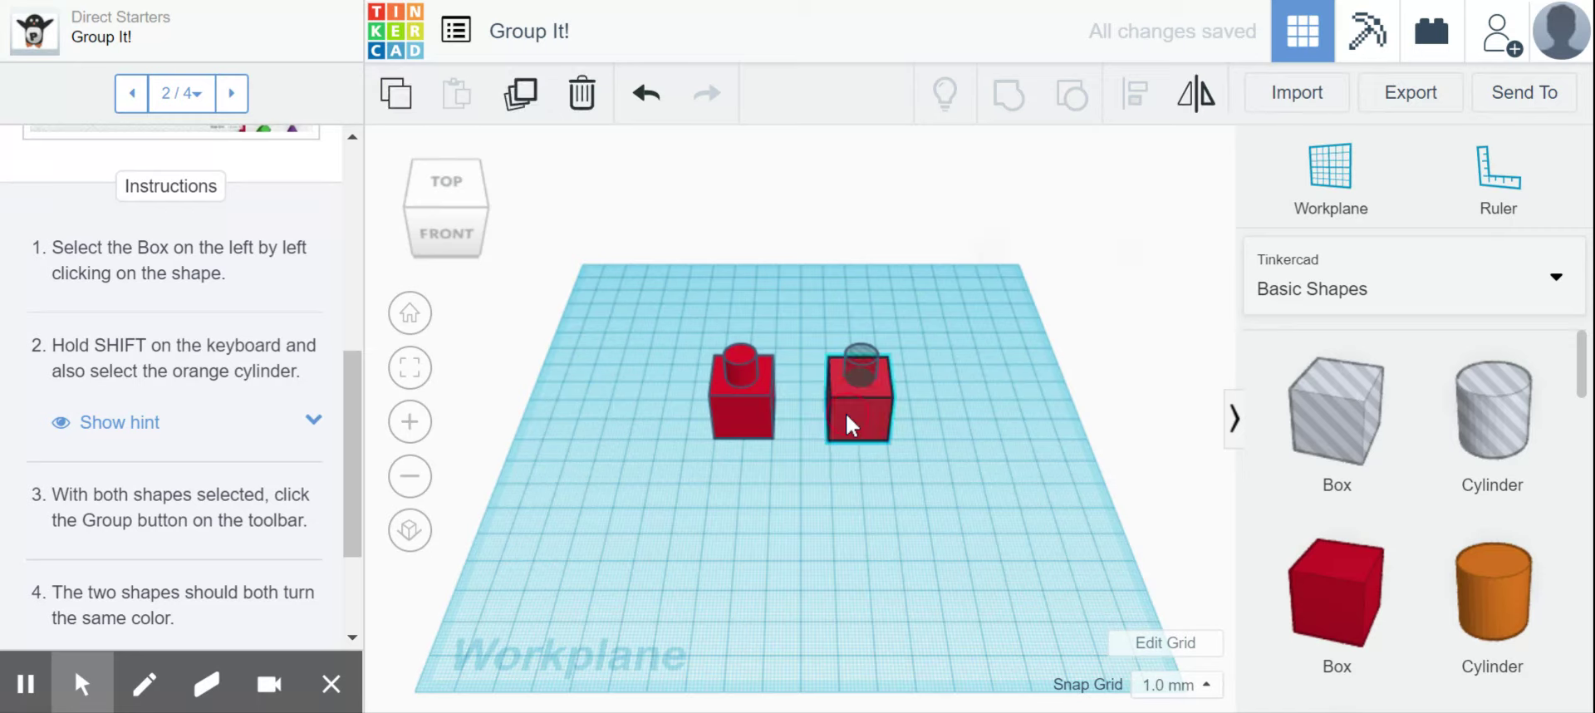
left_click(804, 498)
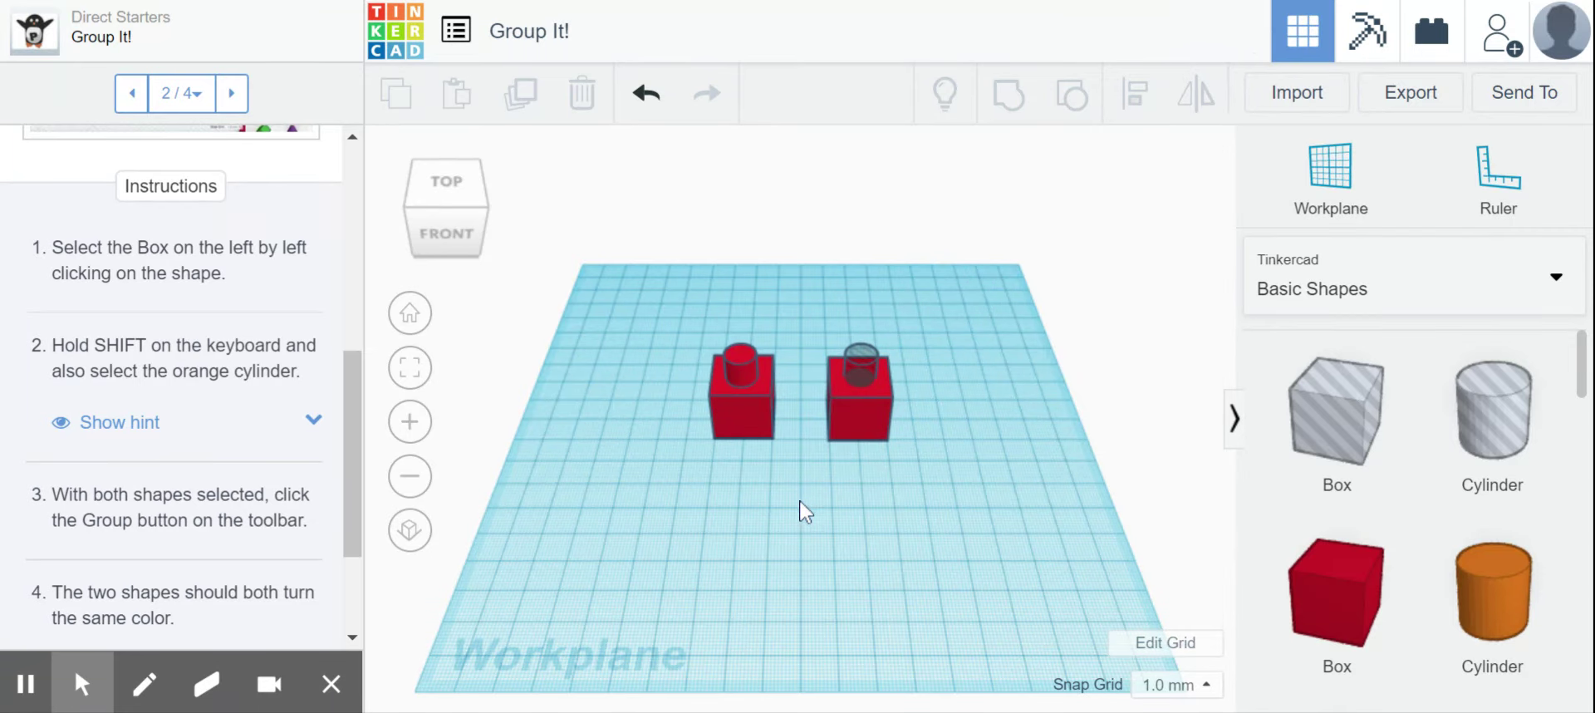
- Undo the grouping and regroup the left box and cylinder with a marquee selection
left_click(644, 94)
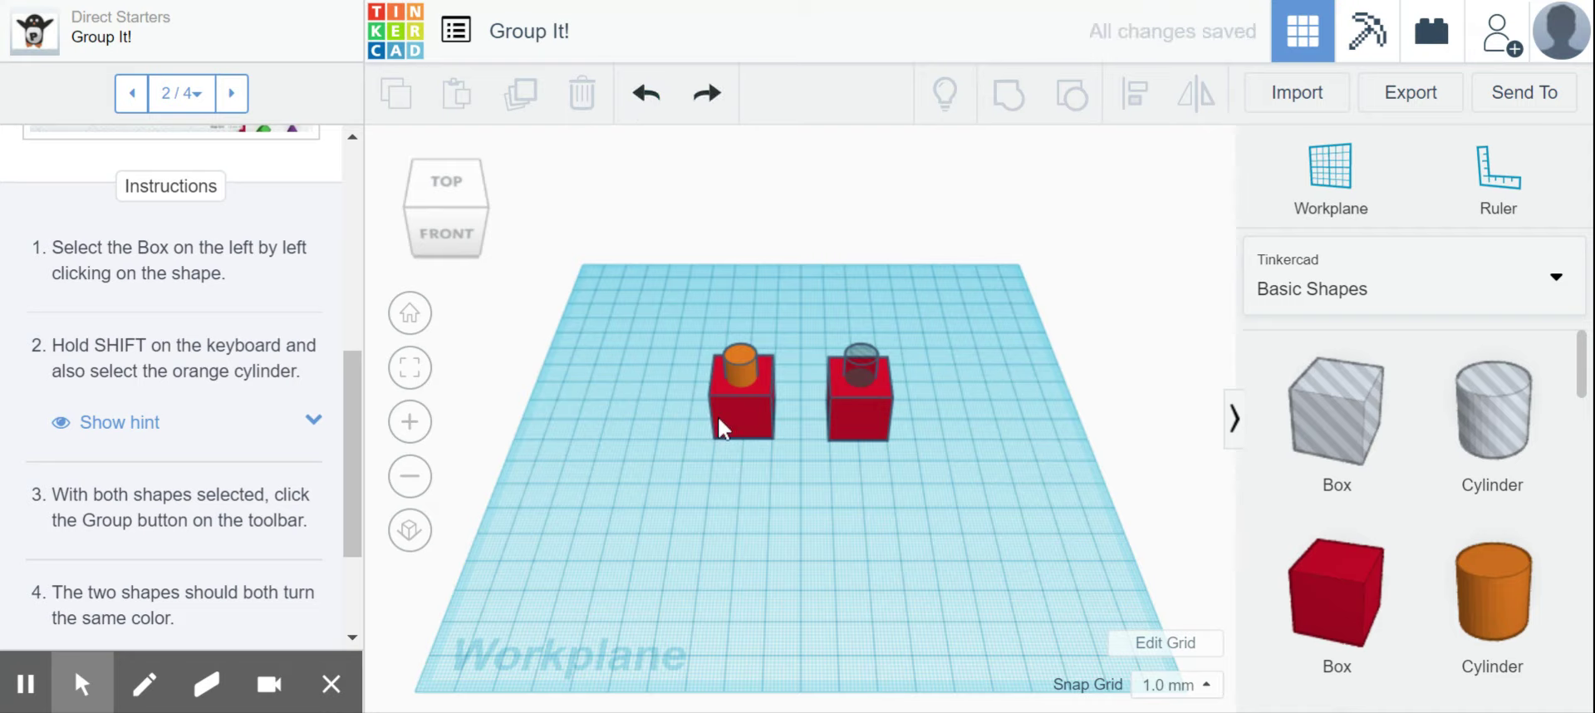
left_click(719, 421)
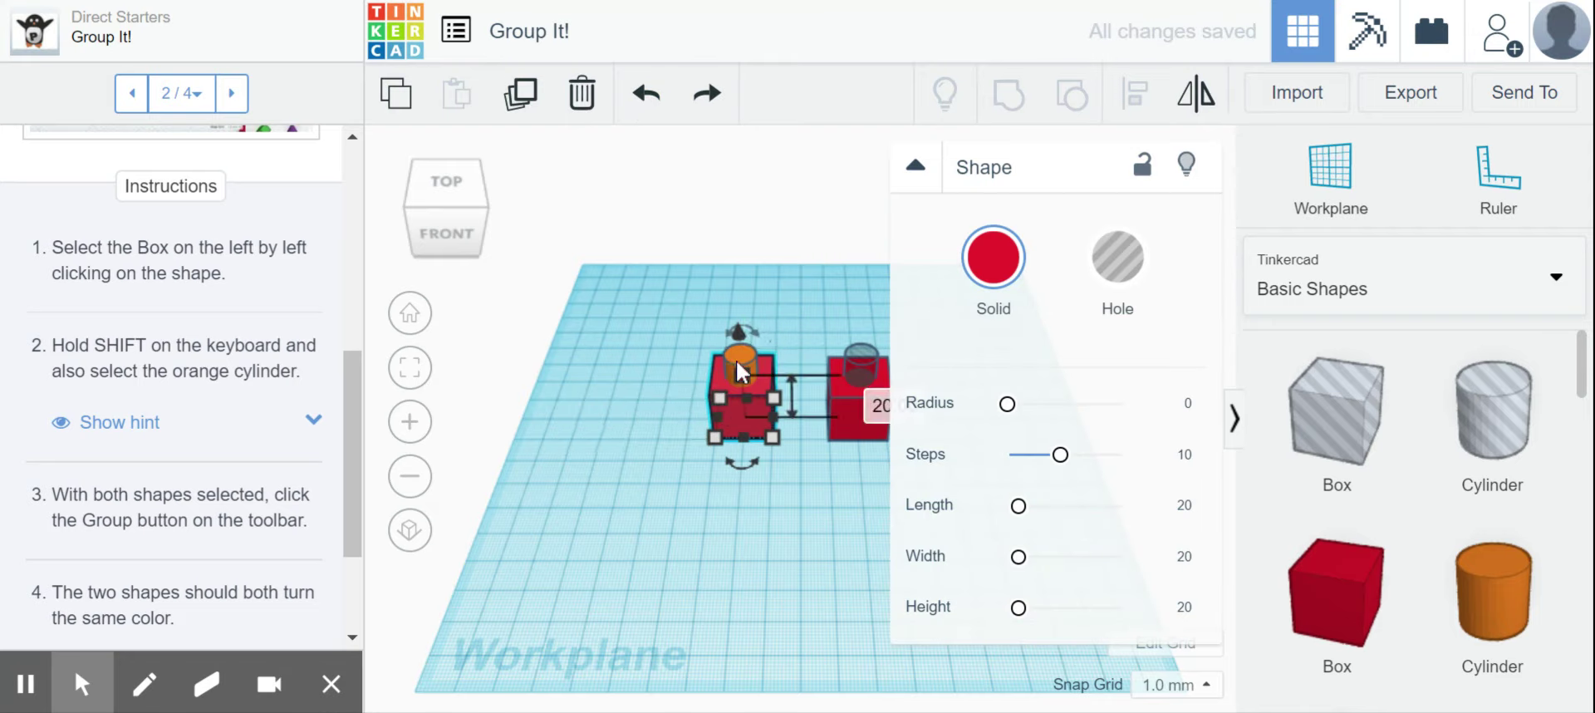
left_click(740, 371, "shift")
left_click(690, 341)
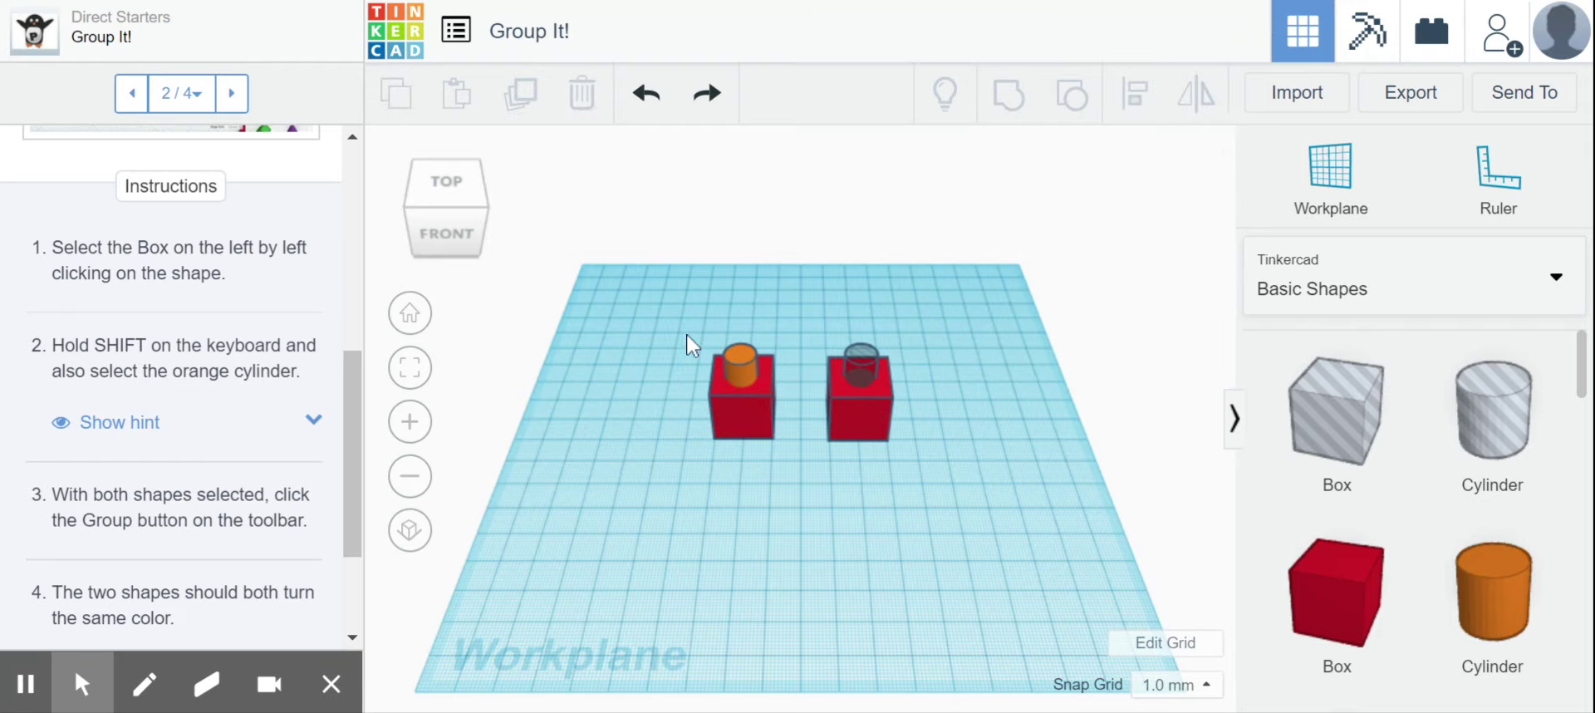
left_click(687, 336)
left_click_drag(687, 336, 810, 490)
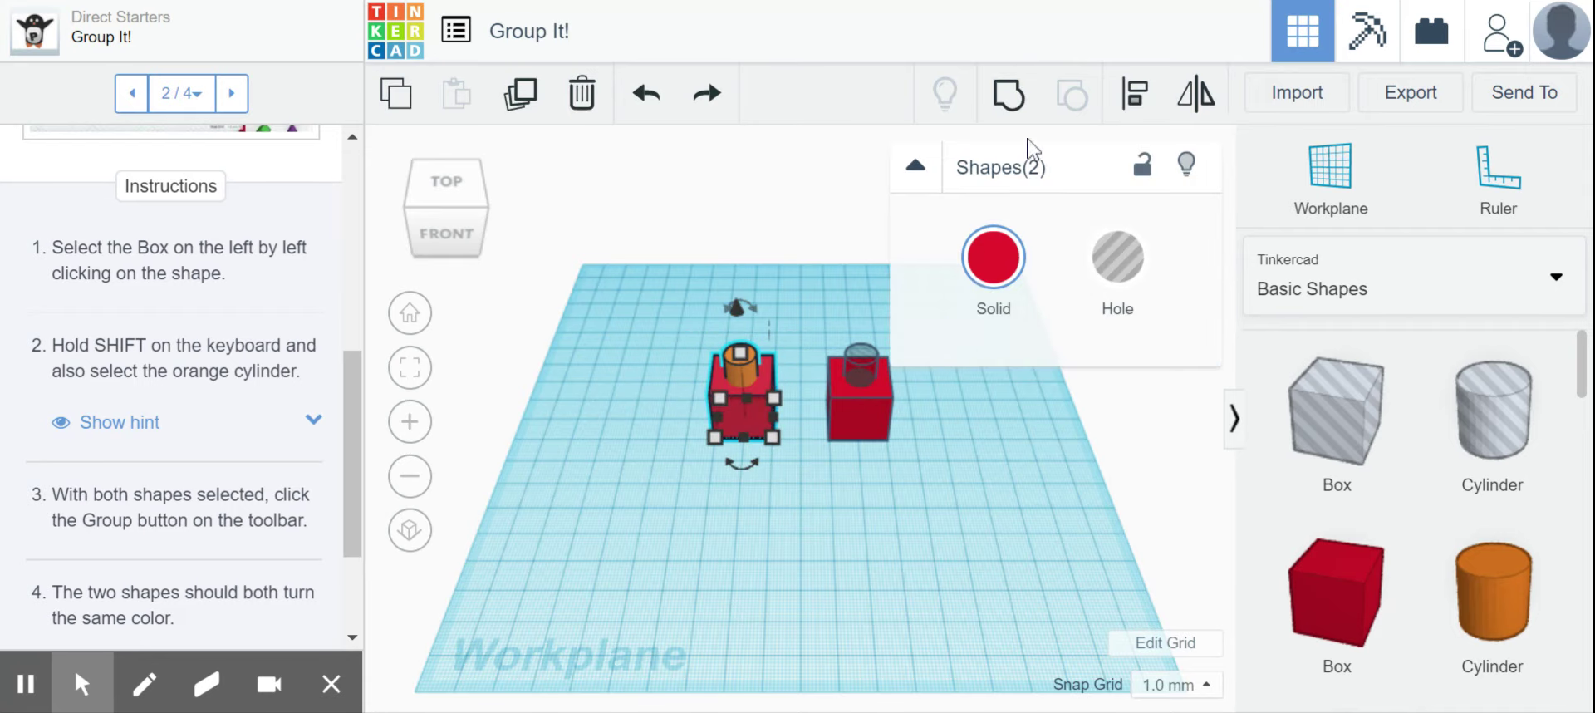
left_click(1009, 96)
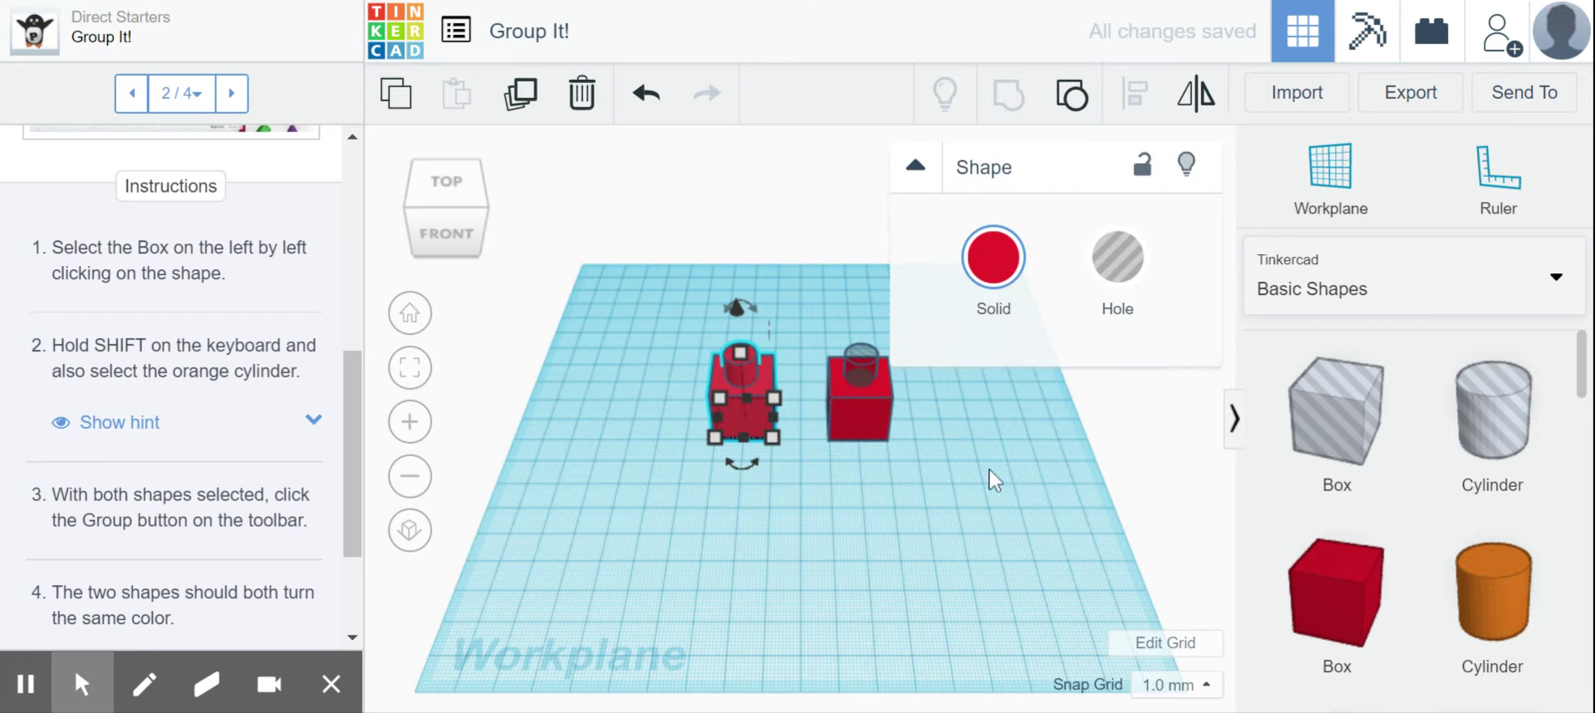
- Move the red group slightly left on the workplane, then bring up the lesson step list
left_click(933, 538)
mouse_move(746, 385)
left_mouse_down()
mouse_move(675, 477)
mouse_move(680, 322)
mouse_move(678, 391)
mouse_move(716, 481)
mouse_move(685, 362)
left_mouse_up()
left_click(824, 560)
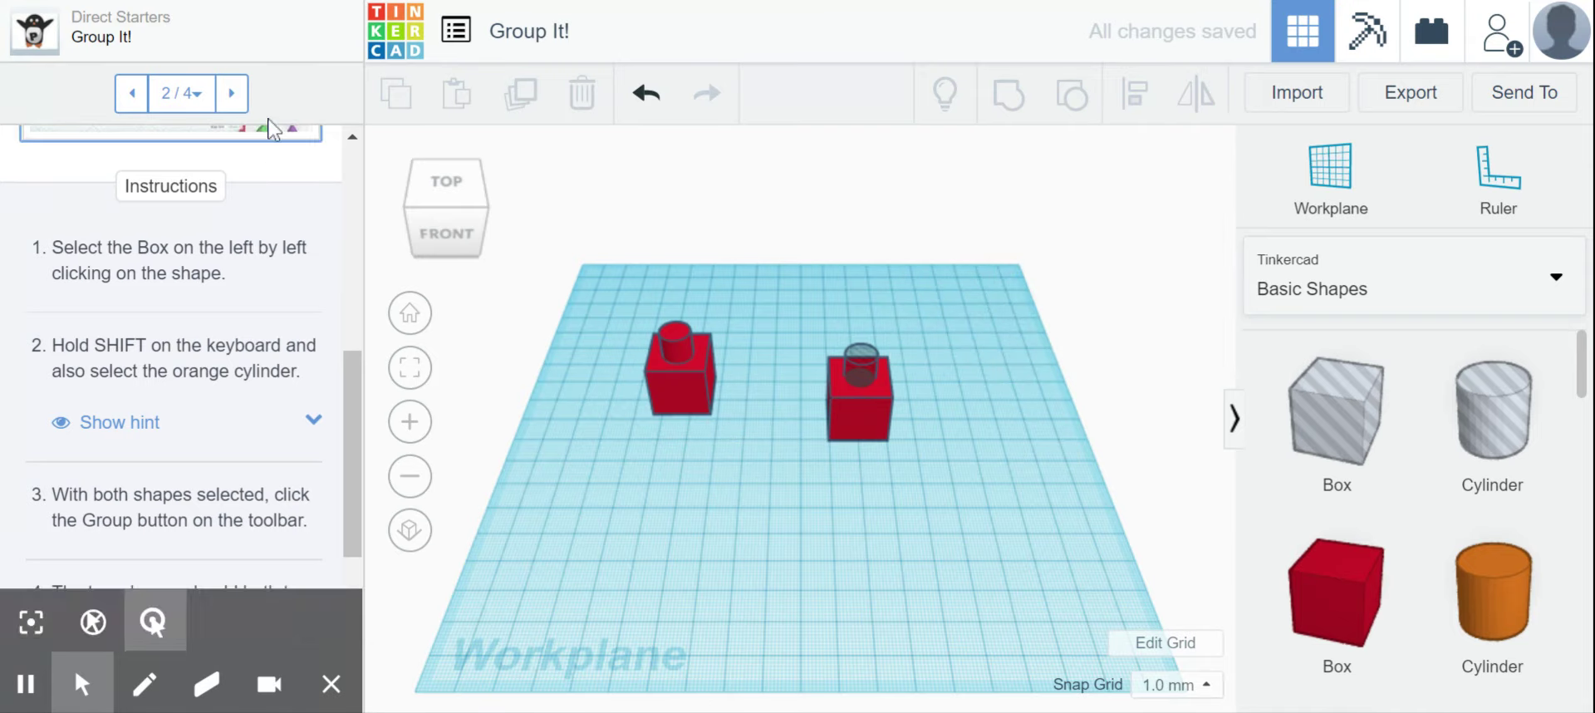
left_click(211, 95)
- Go to lesson step 3 and group the right box with the hole cylinder
left_click(226, 95)
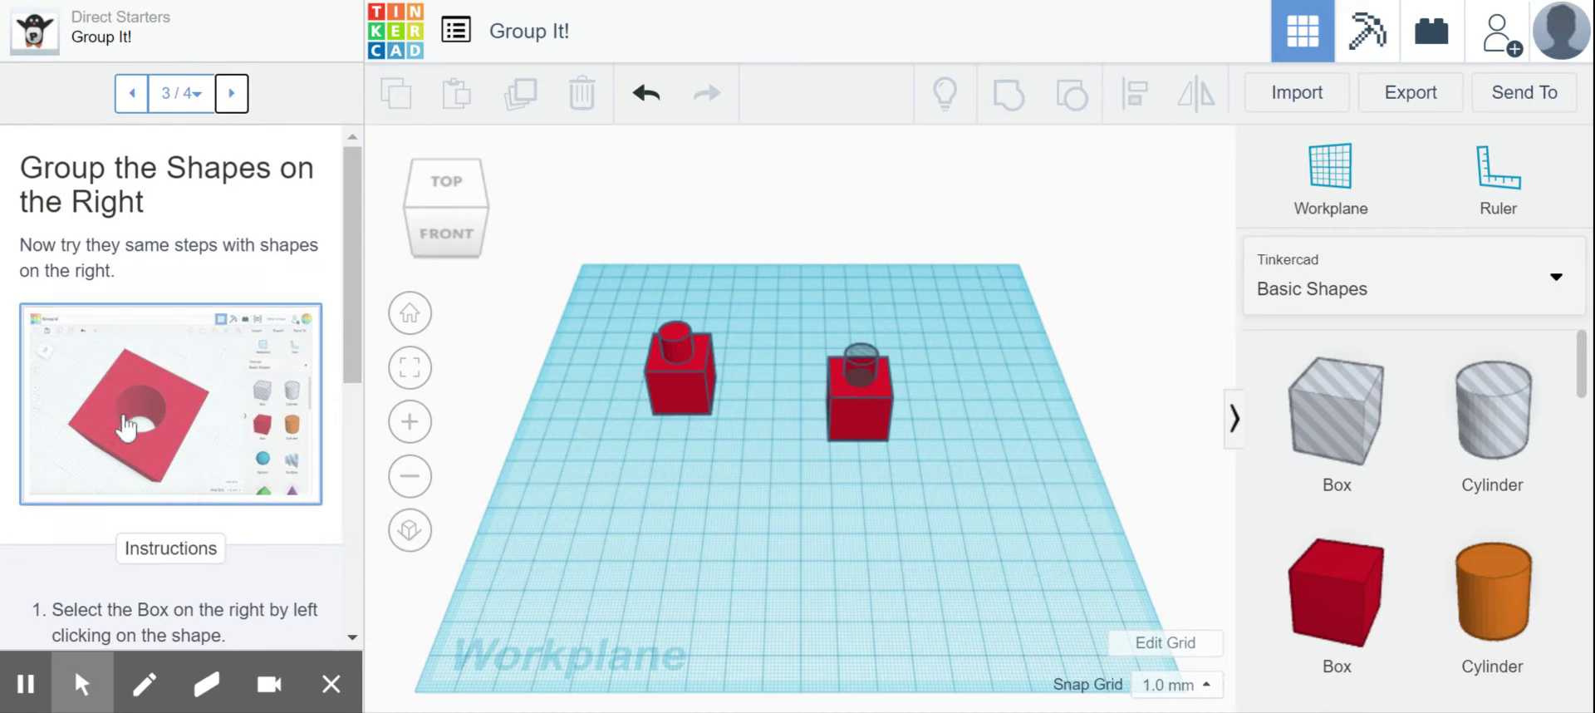
left_click(848, 412)
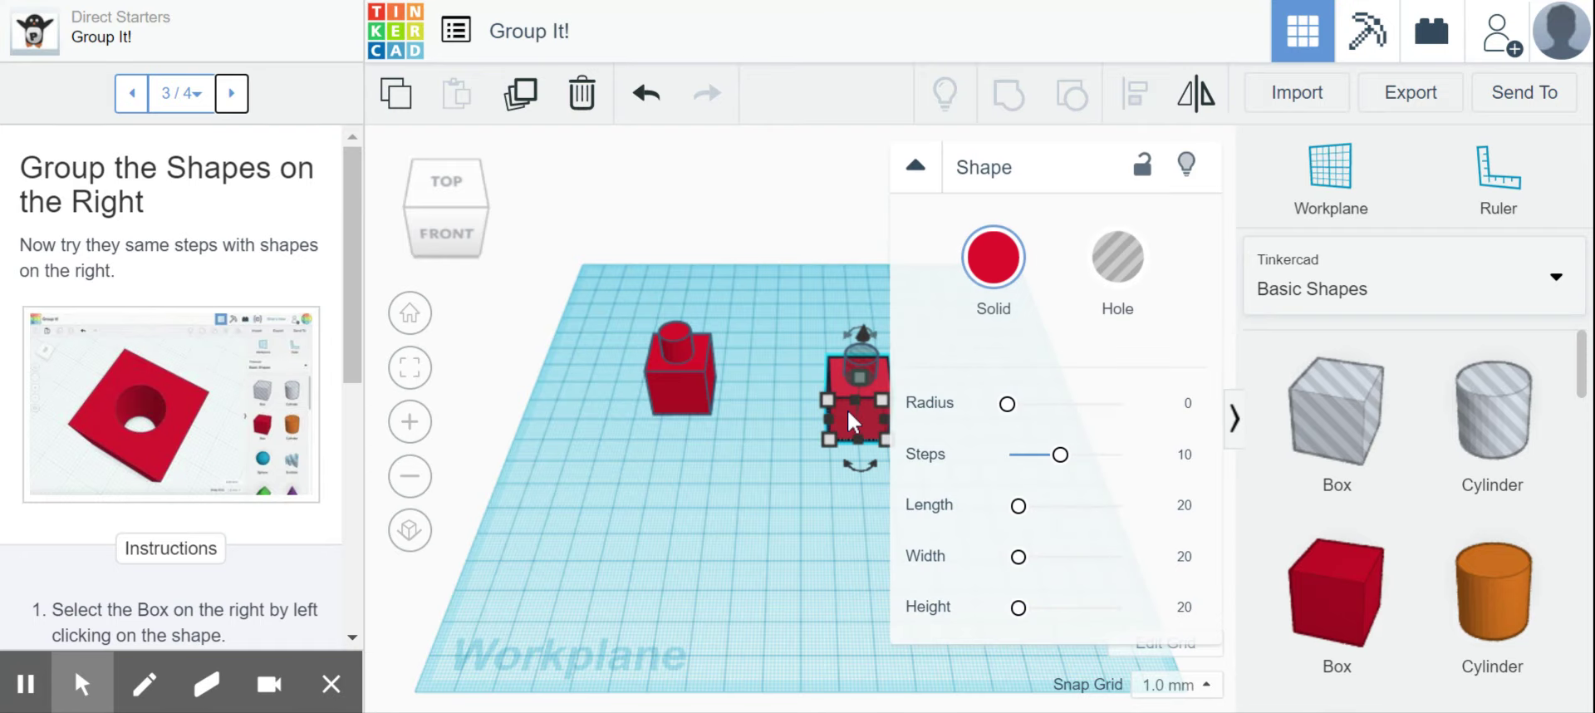
left_click(855, 359, "shift")
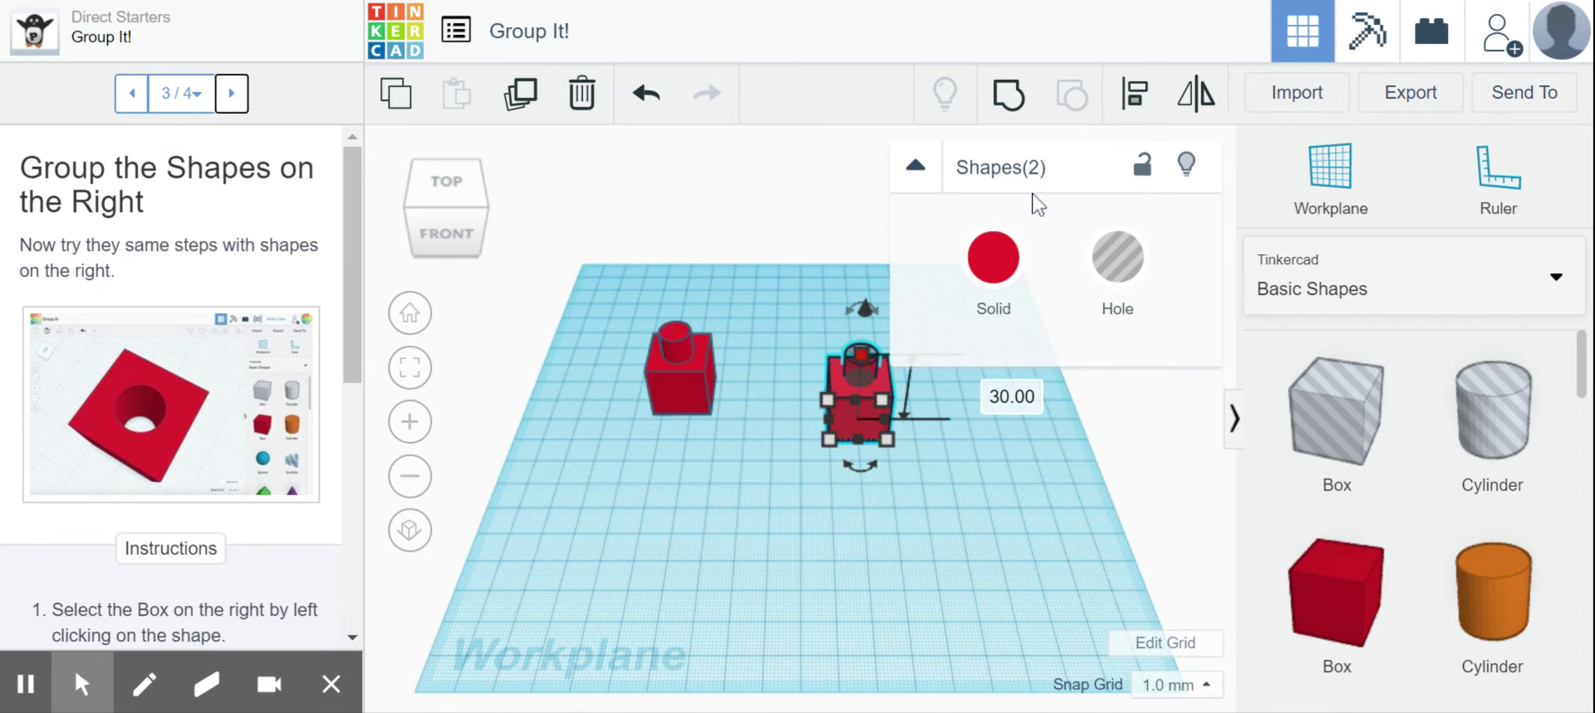
left_click(1017, 98)
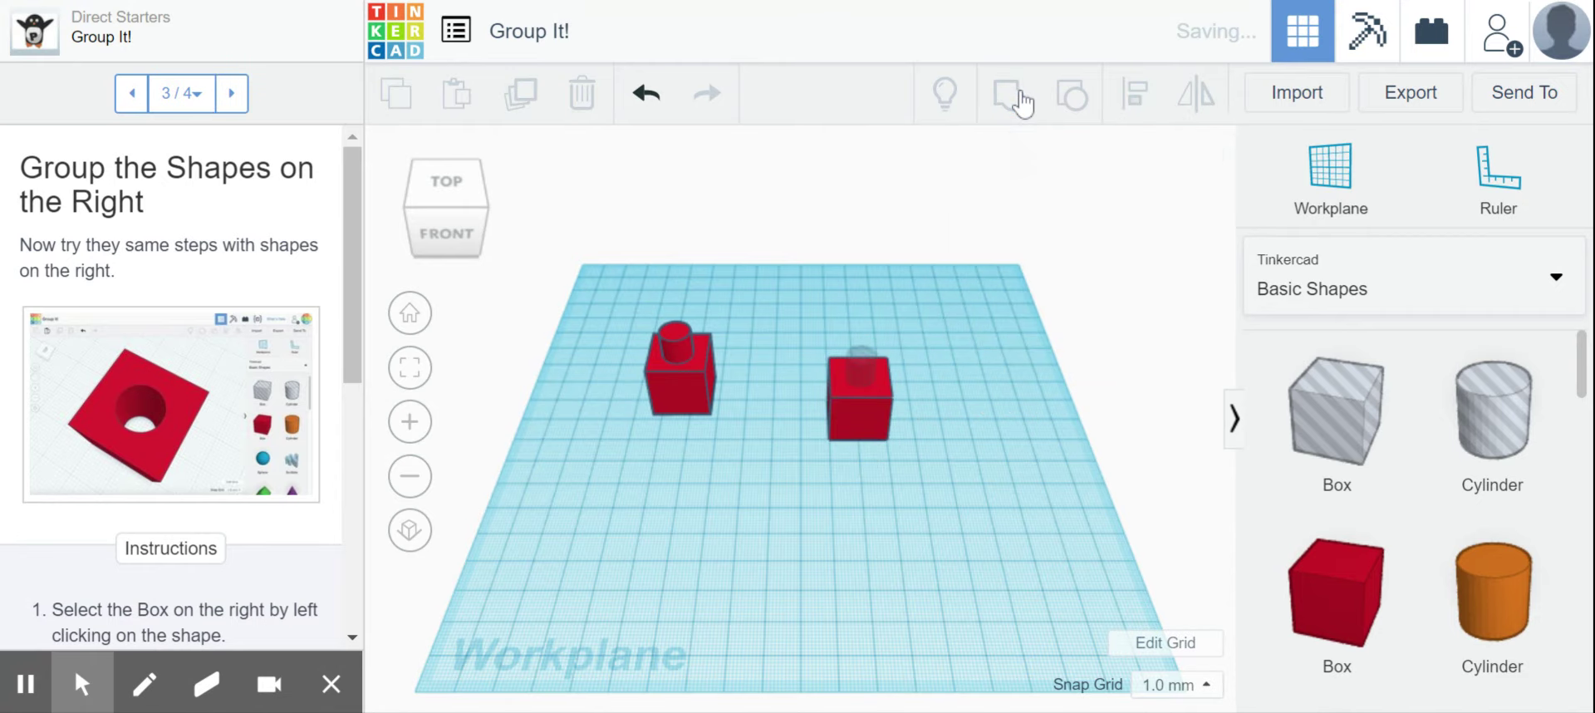
left_click(992, 475)
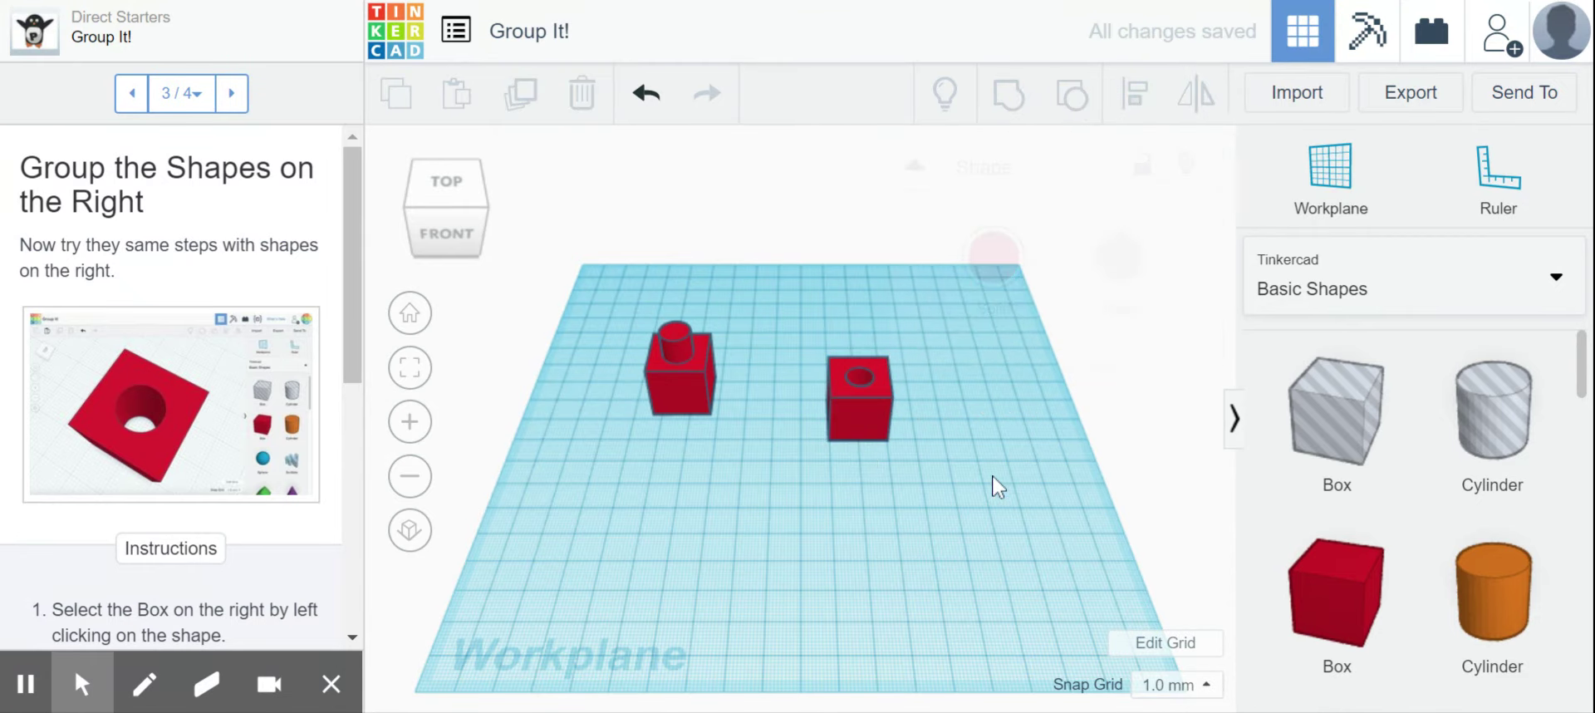
mouse_move(942, 407)
right_mouse_down()
mouse_move(919, 543)
mouse_move(956, 395)
right_mouse_up()
- Undo the right grouping, reset to Home view, and regroup the right box with the hole cylinder
left_click(645, 97)
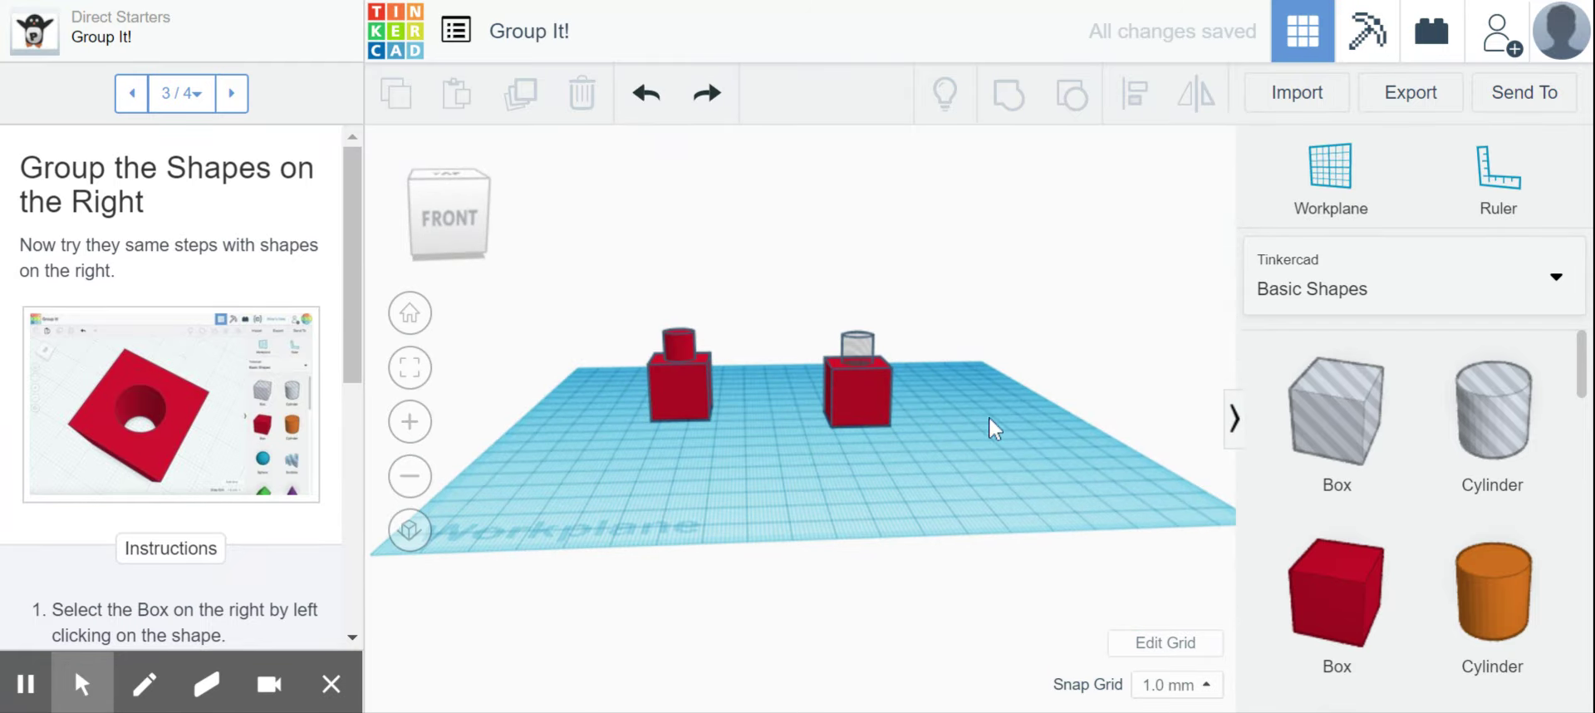
right_click_drag(992, 428, 1001, 424)
left_click(411, 314)
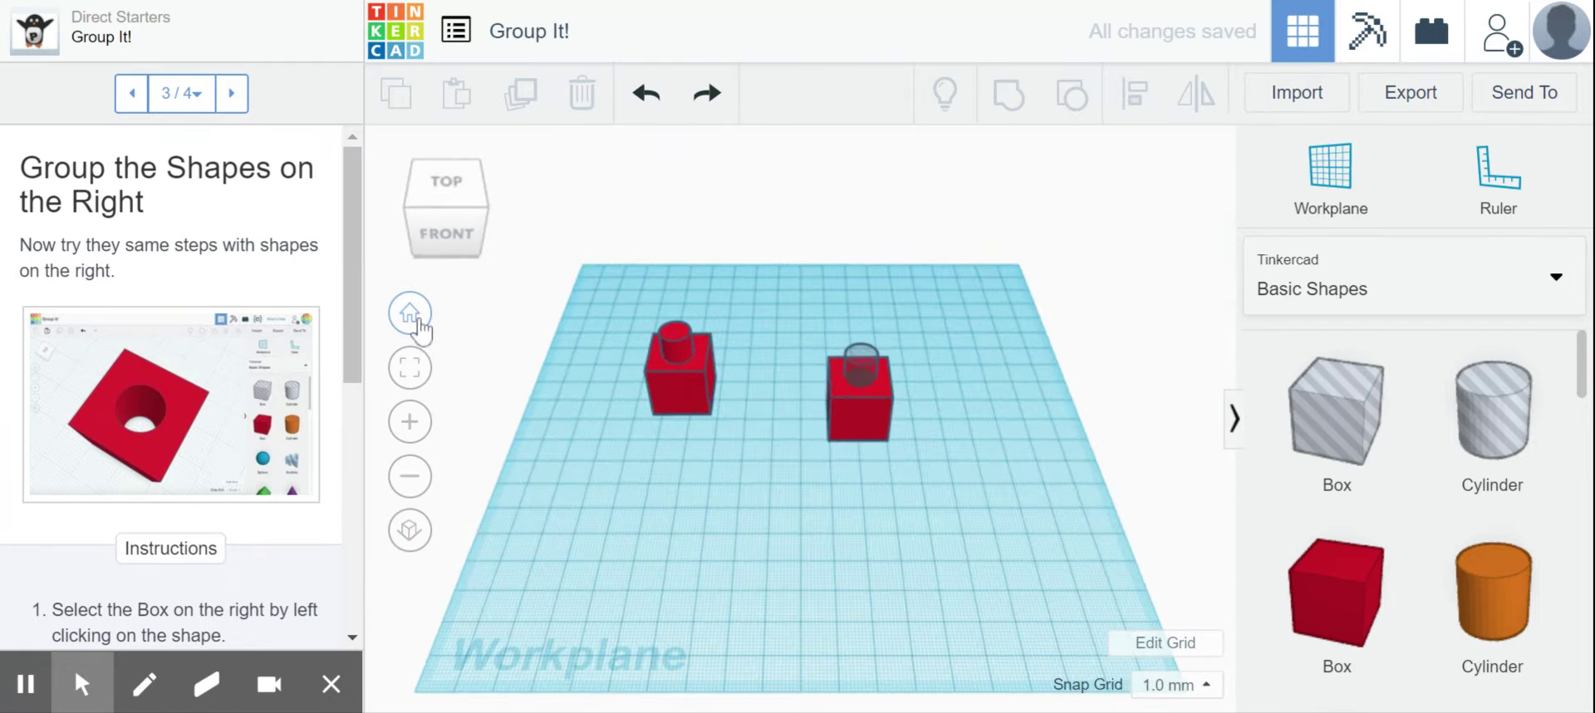
left_click(849, 423)
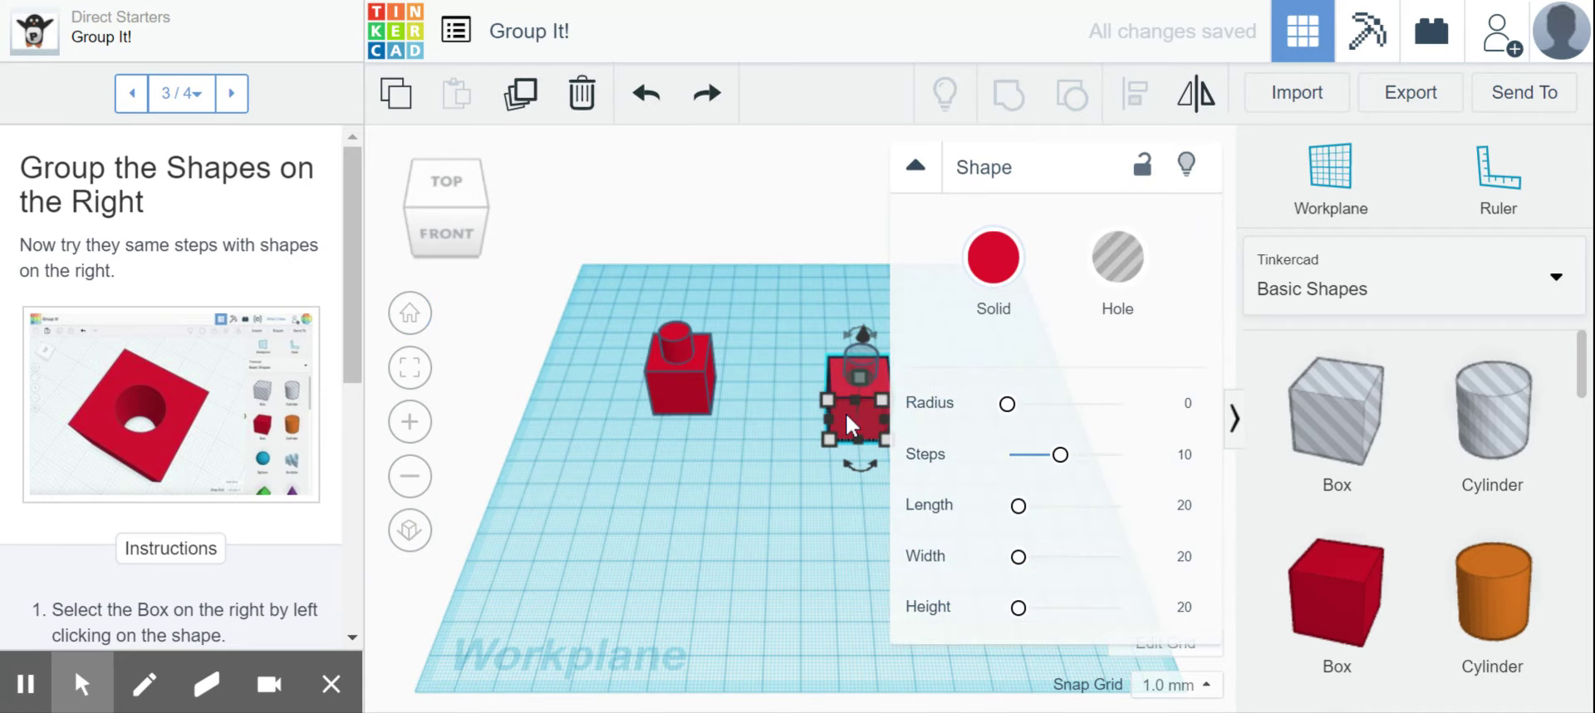
left_click(864, 336)
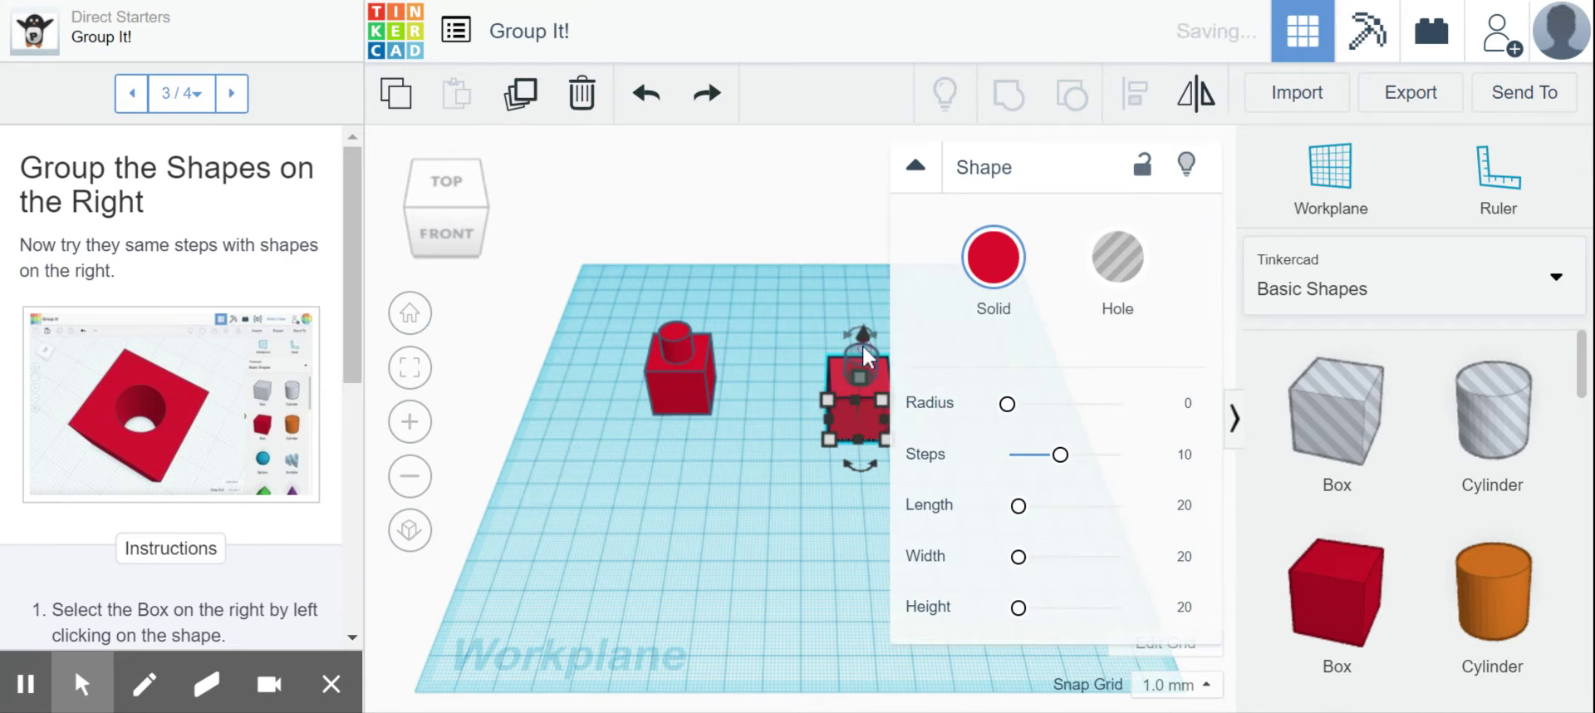
left_click(837, 311)
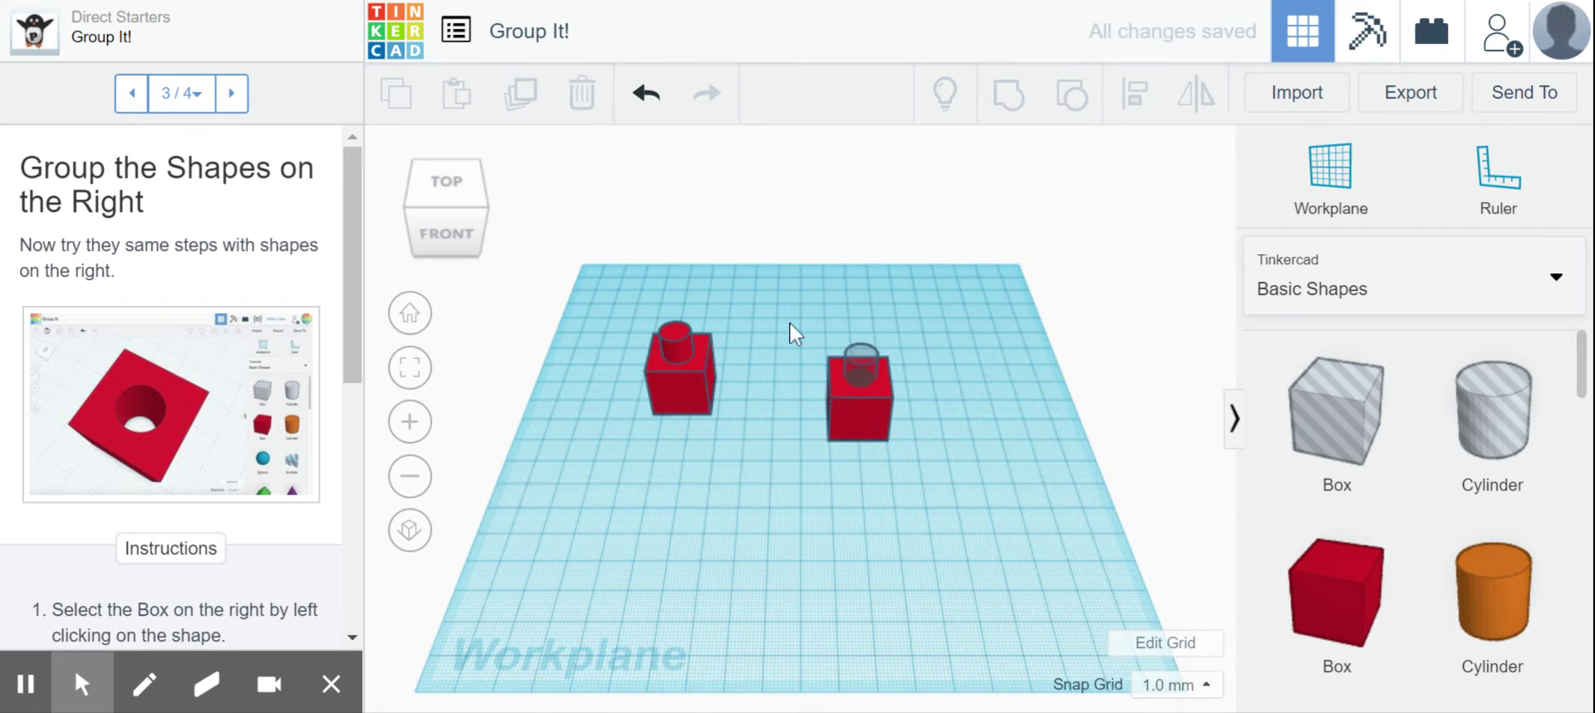
left_click_drag(790, 322, 934, 530)
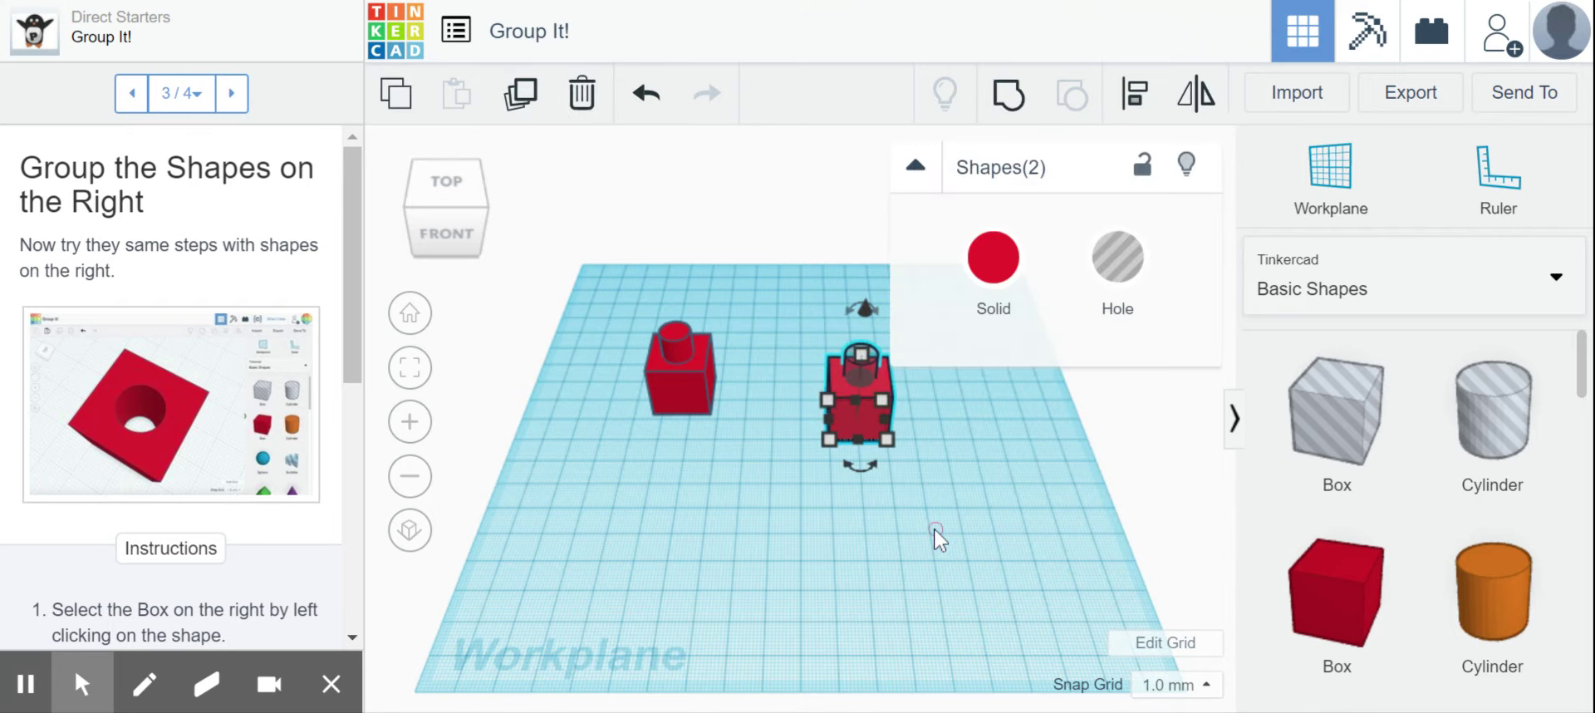
left_click(1008, 104)
- Move the left red group slightly forward and deselect it
left_click(903, 597)
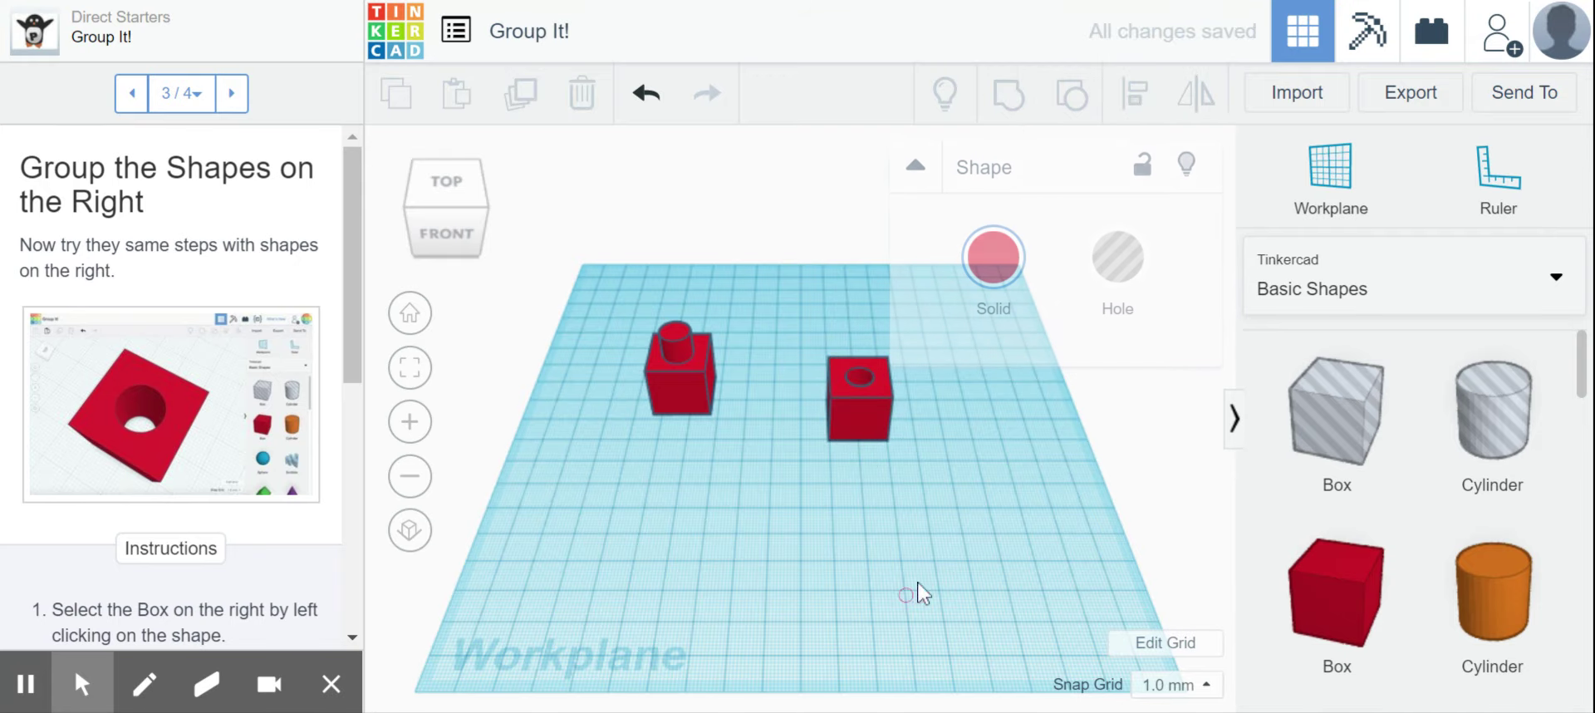
mouse_move(878, 406)
left_mouse_down()
mouse_move(887, 455)
mouse_move(728, 457)
mouse_move(744, 437)
left_mouse_up()
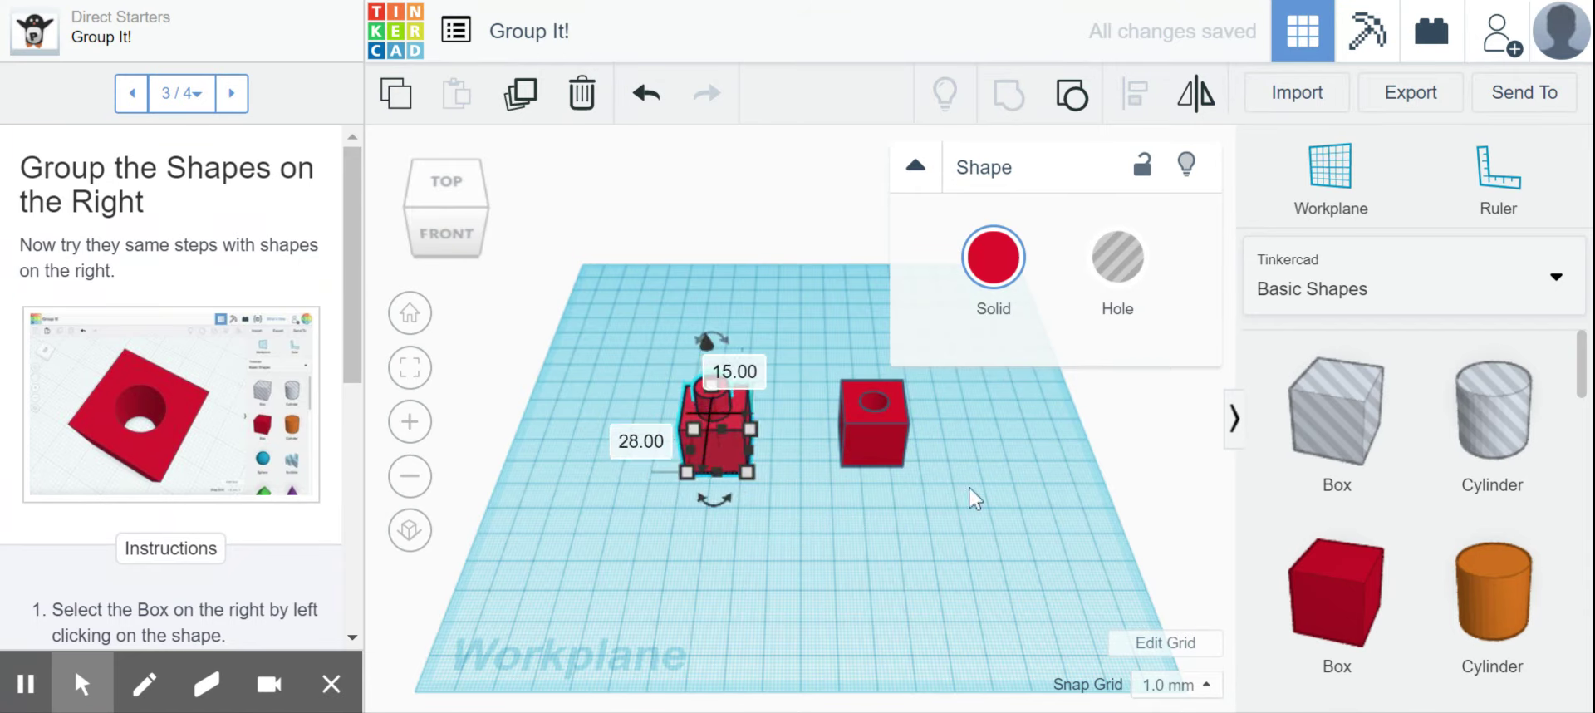
scroll(723, 540, "up", 1)
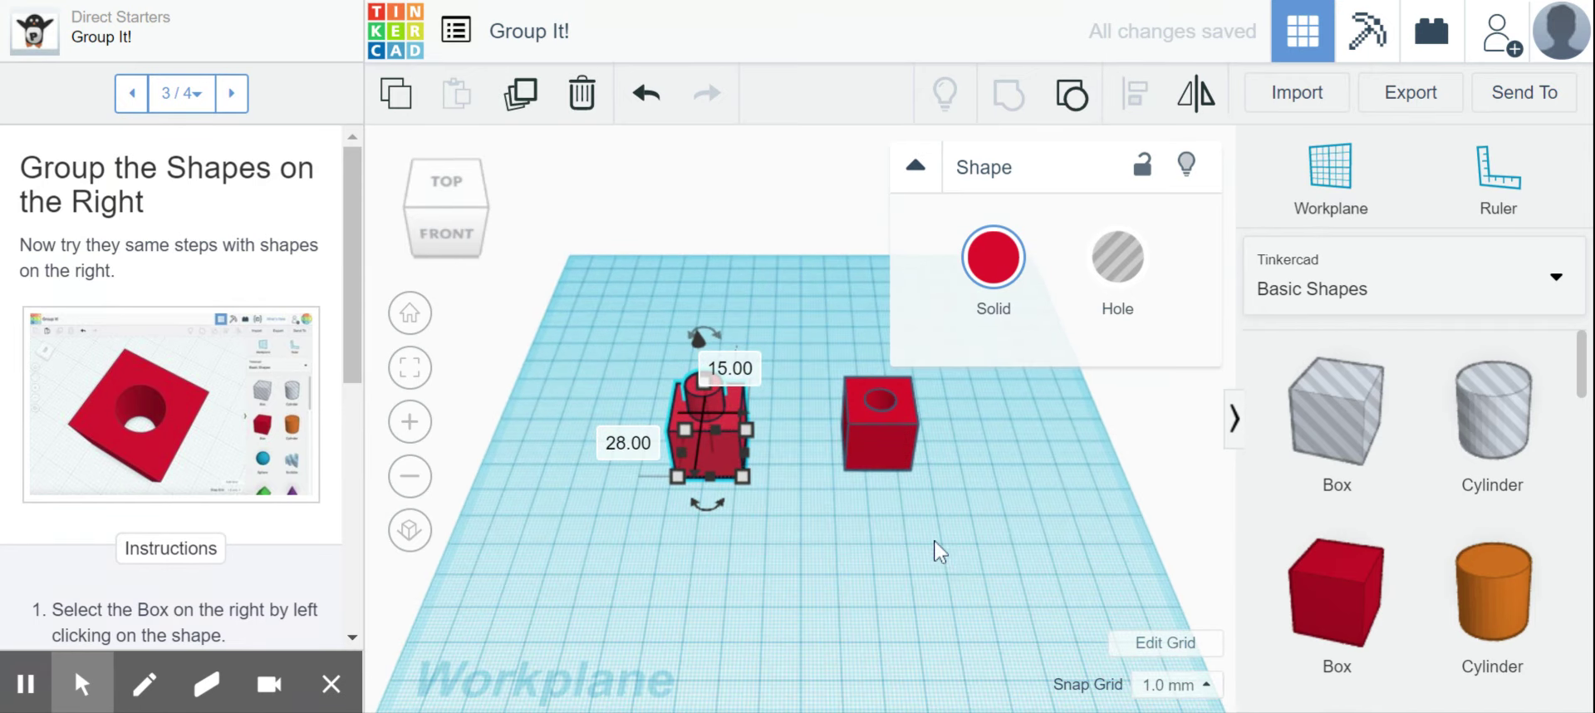
left_click(948, 544)
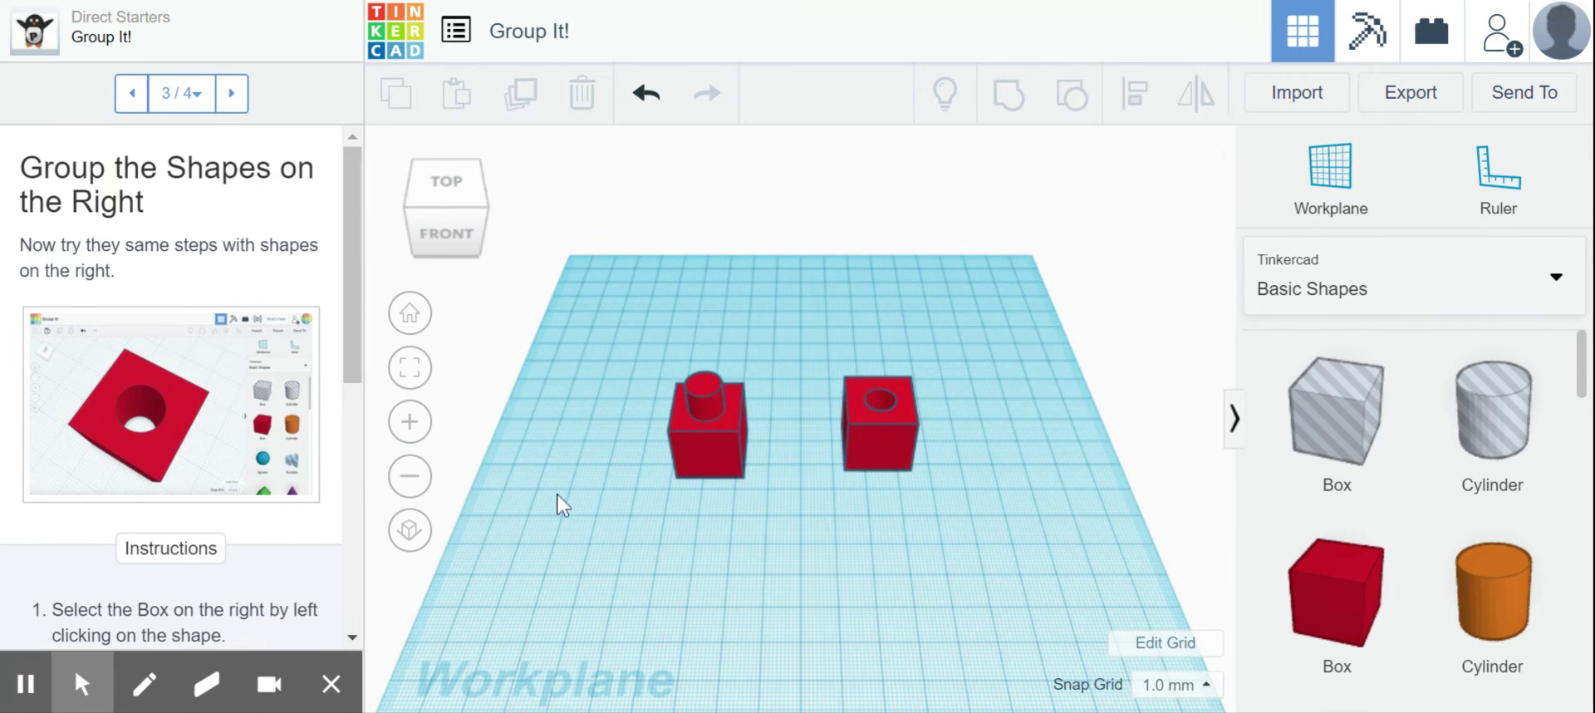